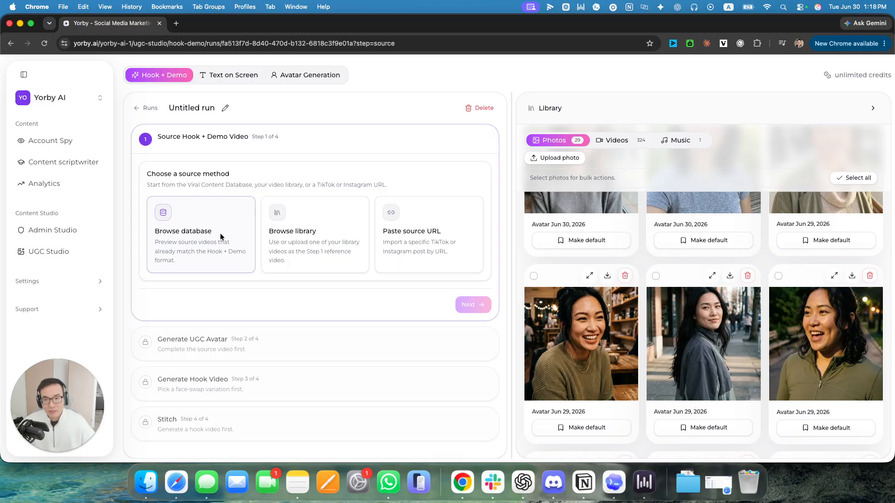
# Choose the viral content database as the source method and shuffle through three Hook + Demo videos.
pyautogui.click(201, 238)
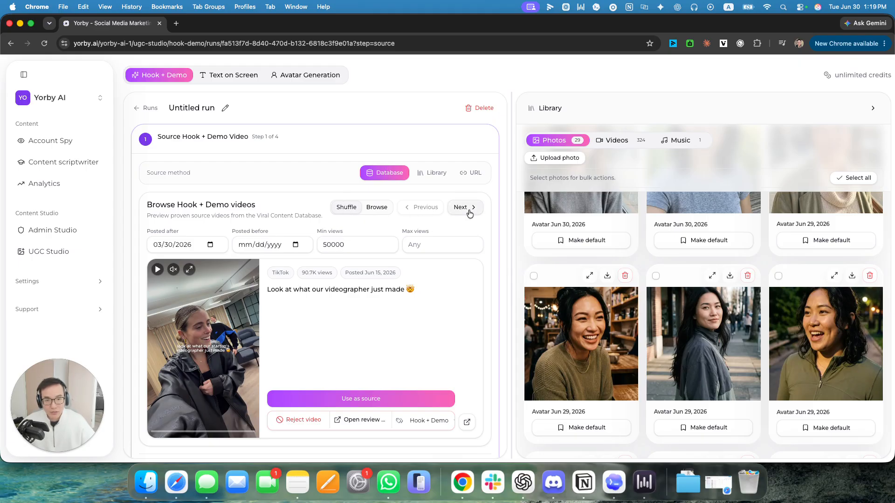
pyautogui.click(474, 211)
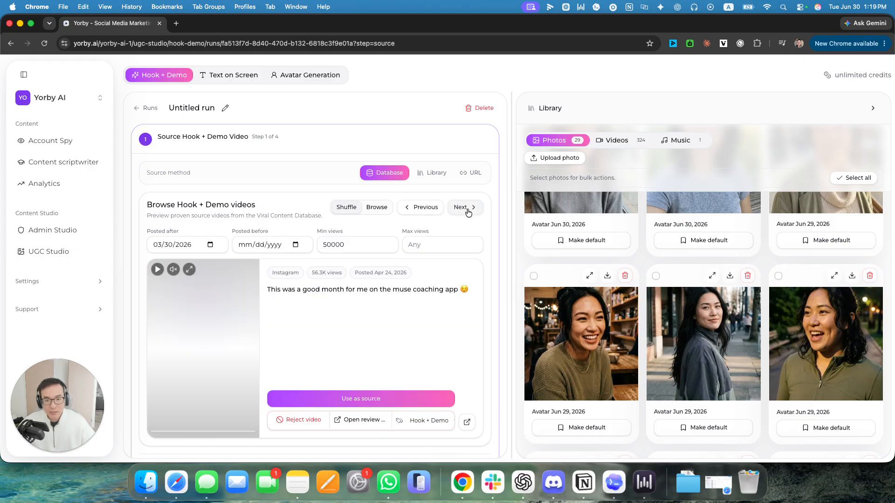
pyautogui.click(470, 210)
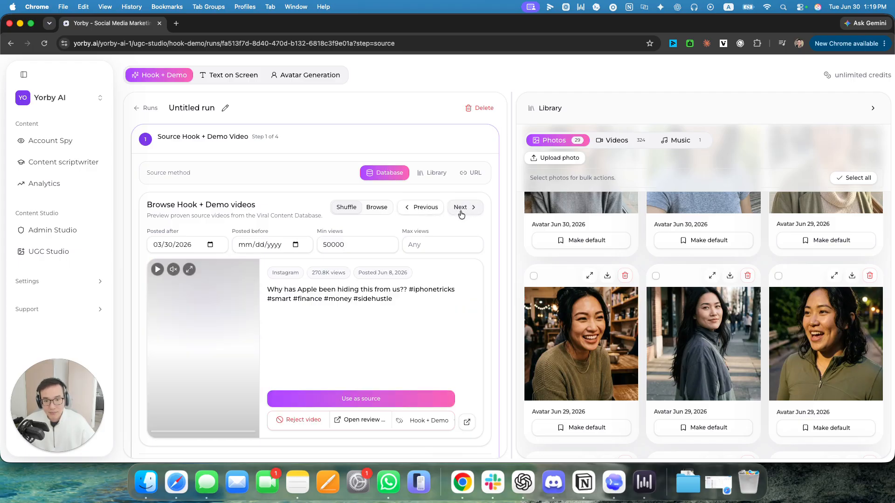
pyautogui.click(468, 208)
pyautogui.click(210, 244)
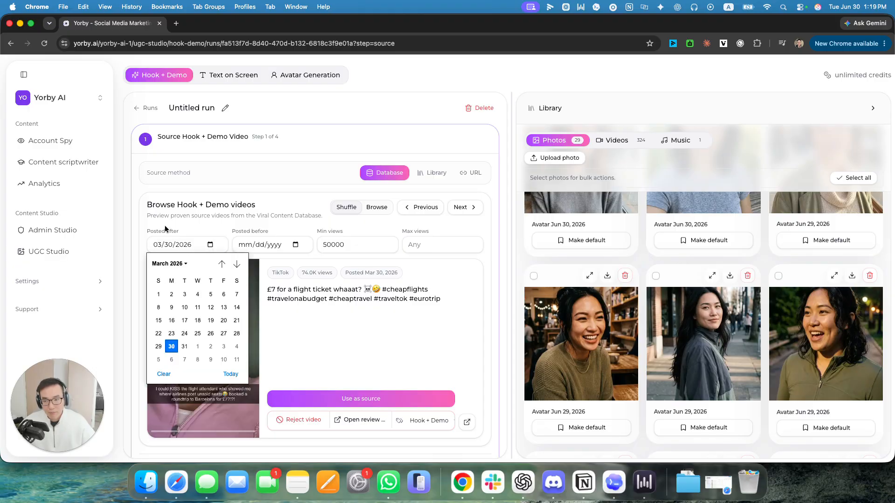
pyautogui.click(182, 228)
pyautogui.click(297, 245)
pyautogui.click(289, 223)
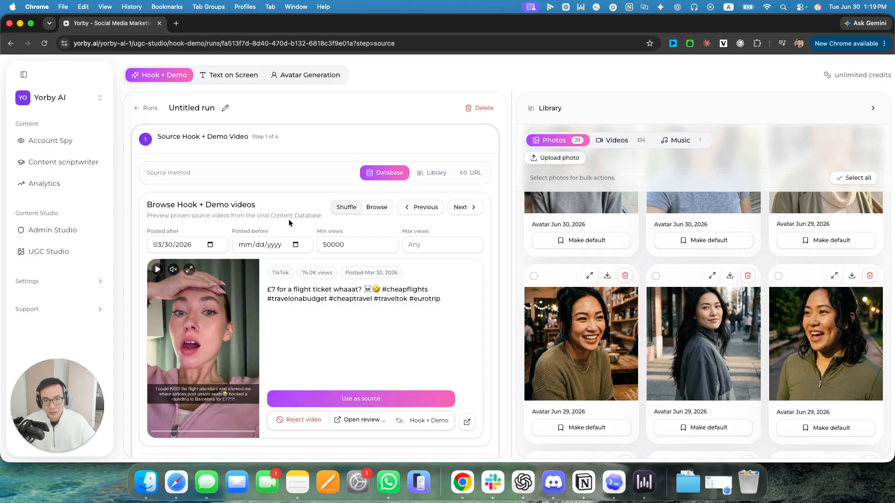
# Set the minimum views filter for the Hook + Demo videos to 100000.
pyautogui.doubleClick(334, 244)
pyautogui.write('100')
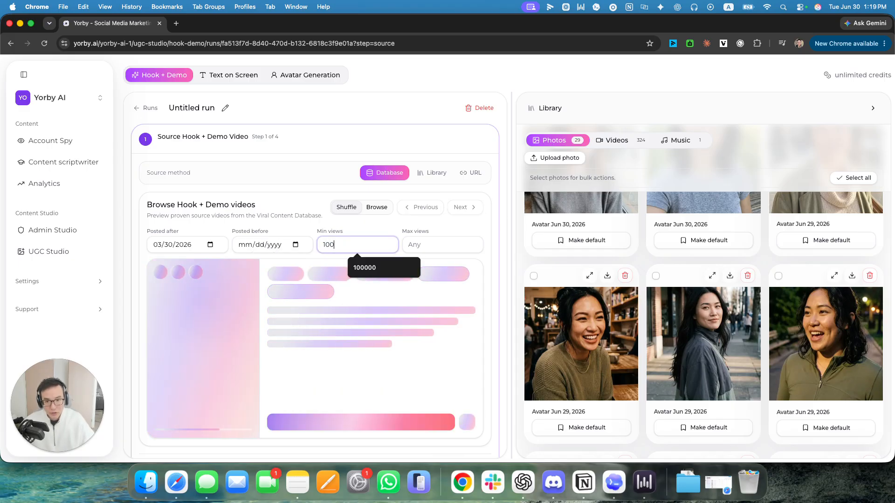
pyautogui.write('000')
pyautogui.click(263, 216)
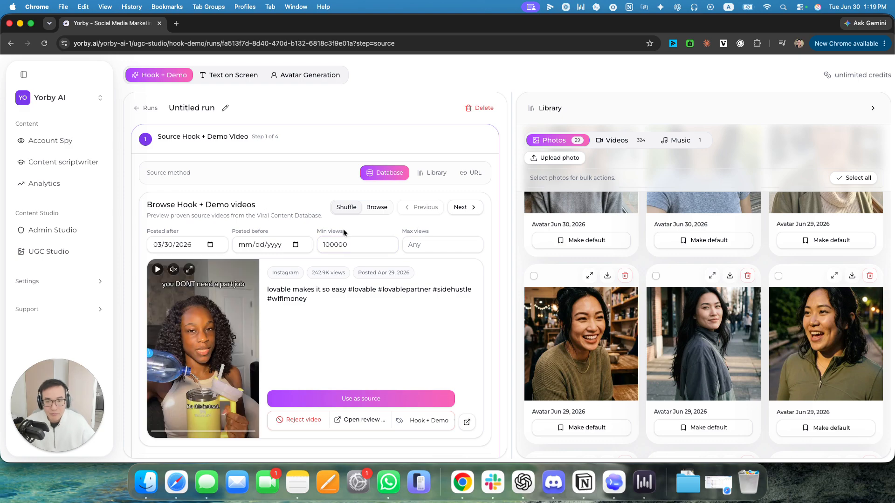
# Display the filtered Hook + Demo videos as a browsable grid and look through them.
pyautogui.click(376, 209)
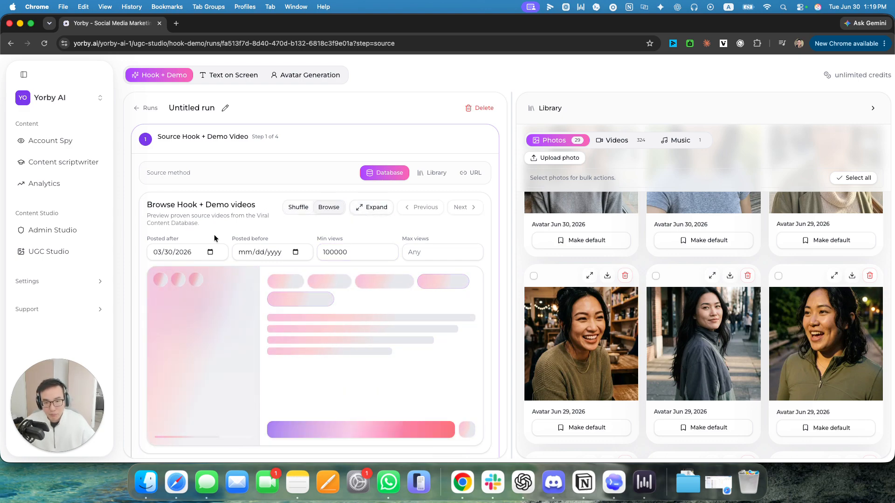
pyautogui.scroll(-3, 298, 245)
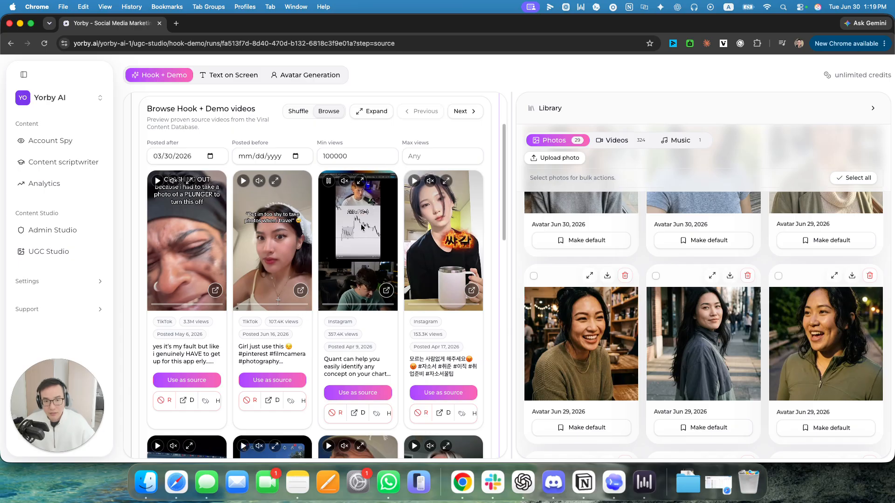
pyautogui.scroll(-6, 289, 238)
pyautogui.scroll(-6, 354, 323)
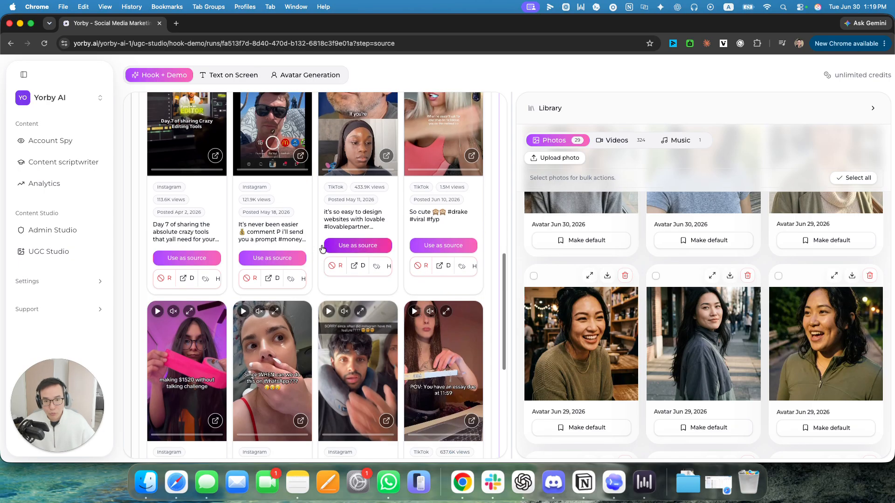
pyautogui.scroll(10, 370, 263)
pyautogui.scroll(5, 370, 262)
# Look through several pages of the Hook + Demo database in the expanded view, and close it.
pyautogui.click(373, 206)
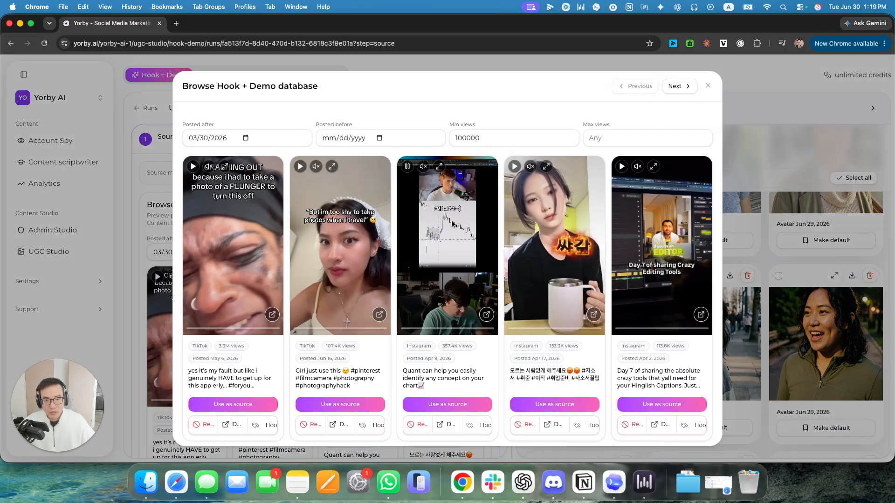
pyautogui.scroll(-10, 444, 234)
pyautogui.scroll(15, 488, 237)
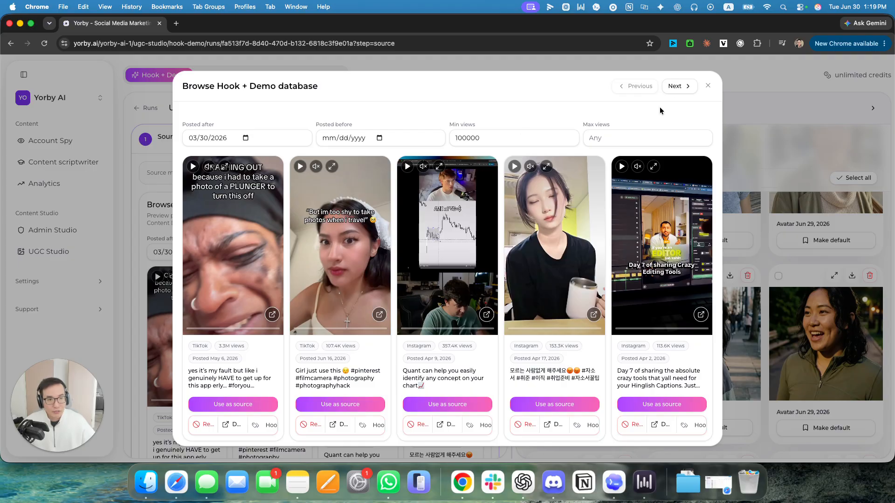
pyautogui.click(673, 88)
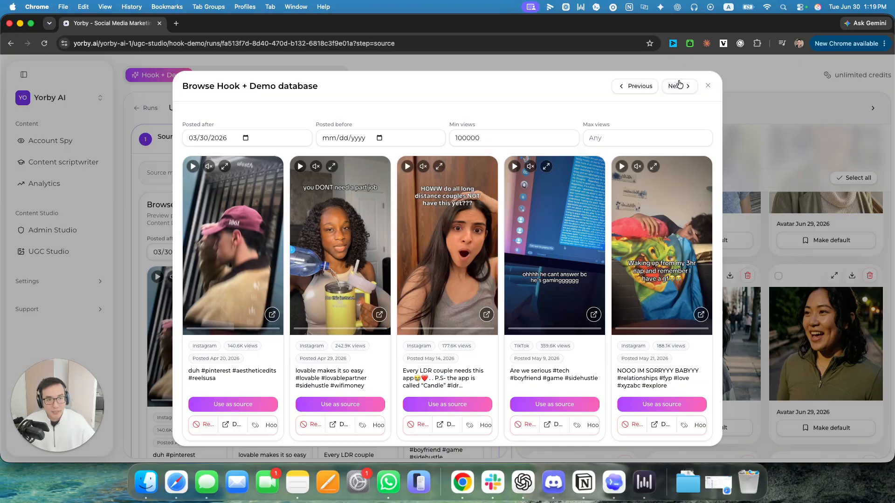
pyautogui.click(673, 89)
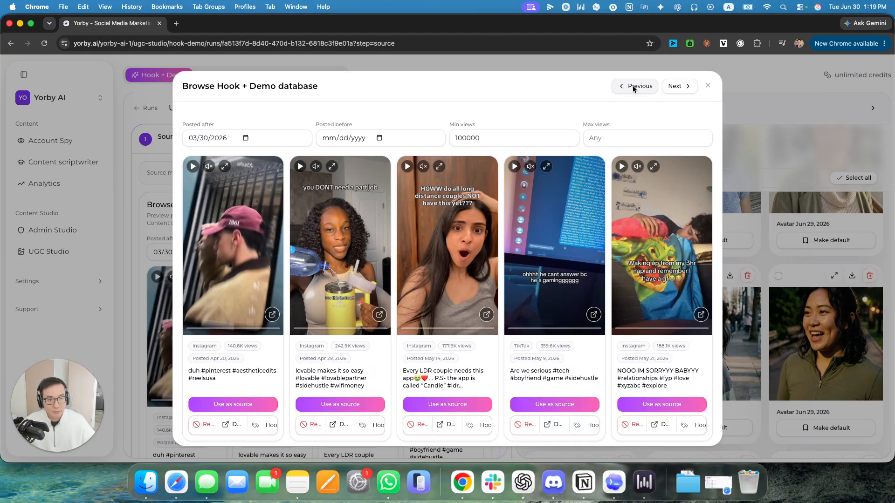
pyautogui.click(634, 87)
pyautogui.click(708, 86)
# Return to shuffle mode, advance to the "6 yrs paycheck to paycheck" TikTok video, and preview it full screen.
pyautogui.click(304, 209)
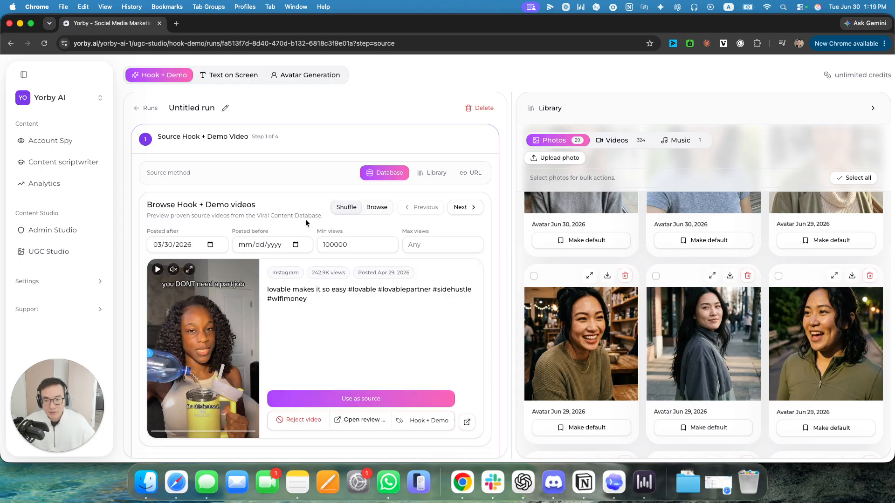
pyautogui.click(463, 208)
pyautogui.click(183, 304)
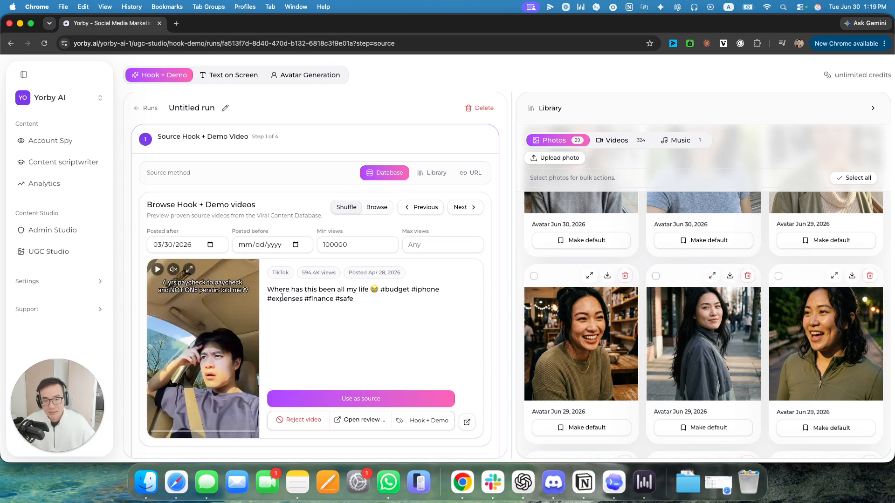
pyautogui.click(188, 269)
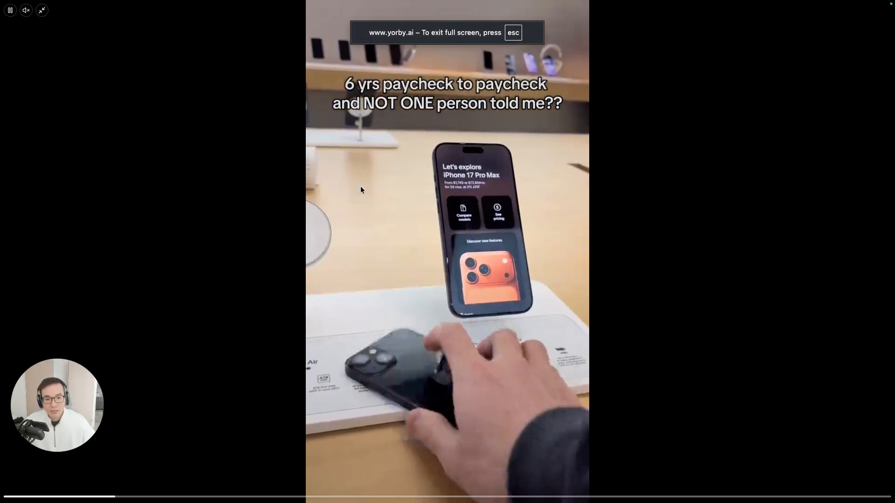
pyautogui.press('Escape')
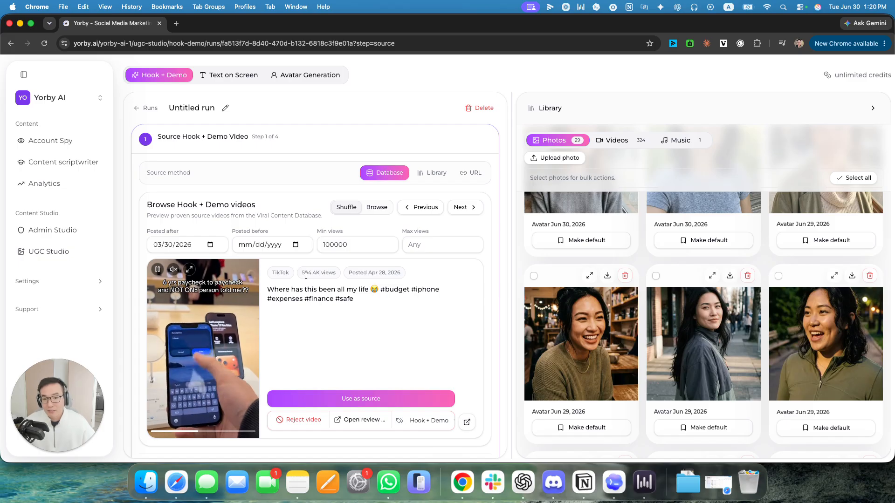
# Check the video's view count and its original TikTok post.
pyautogui.tripleClick(303, 275)
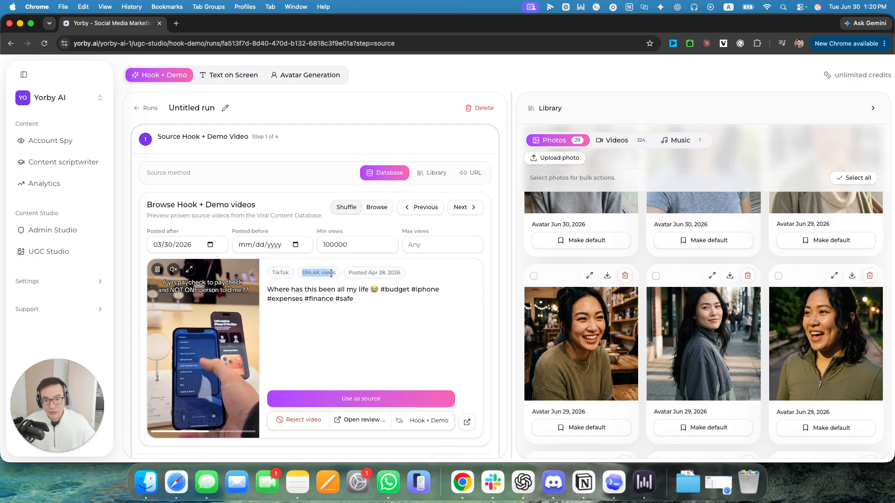
pyautogui.doubleClick(307, 272)
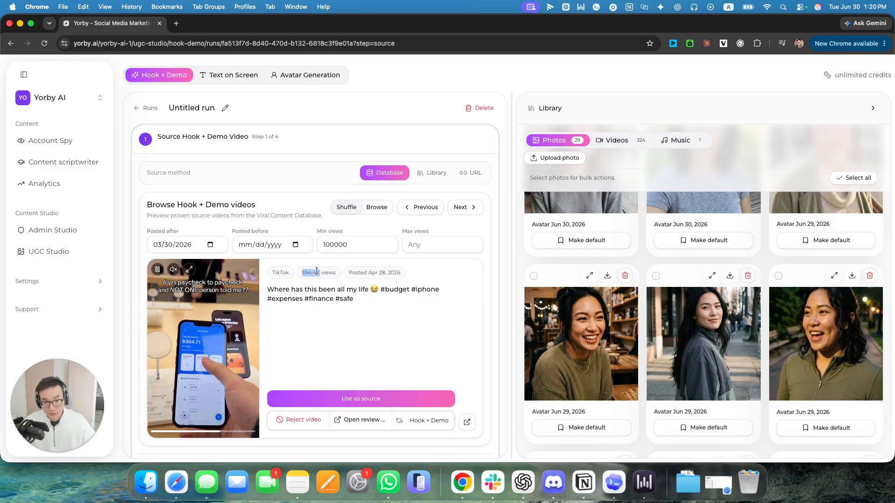
pyautogui.click(466, 421)
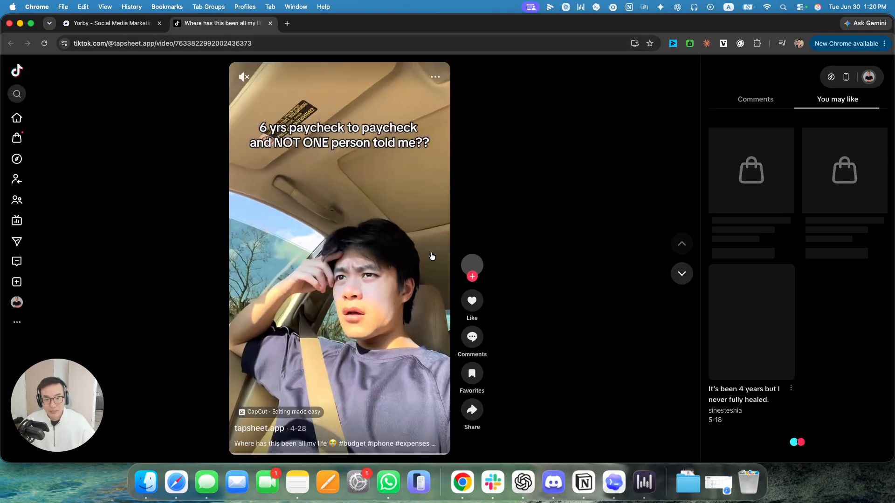
pyautogui.click(432, 255)
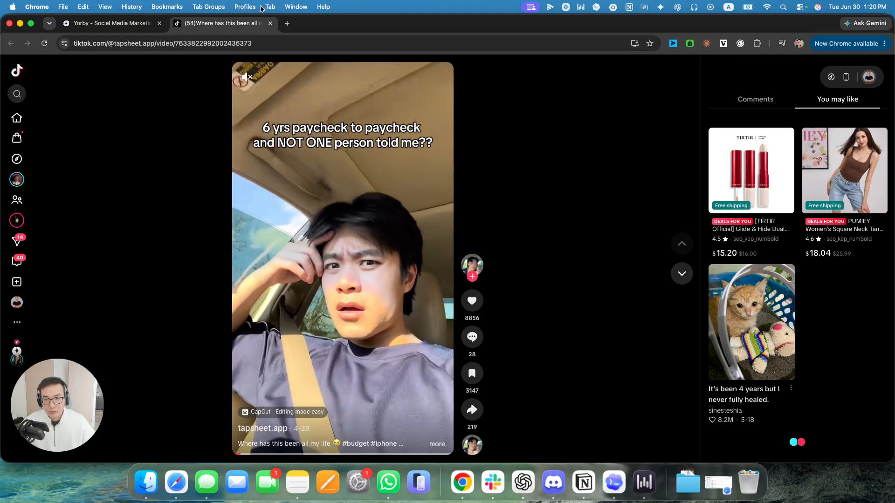
pyautogui.press('super+w')
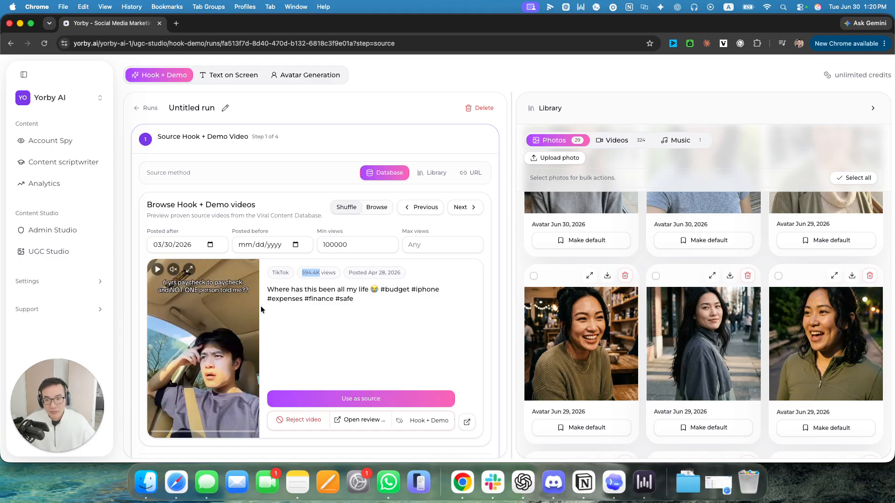
# Use the "6 yrs paycheck to paycheck" video as the run's source and look over the prepared hook.
pyautogui.click(350, 321)
pyautogui.click(361, 398)
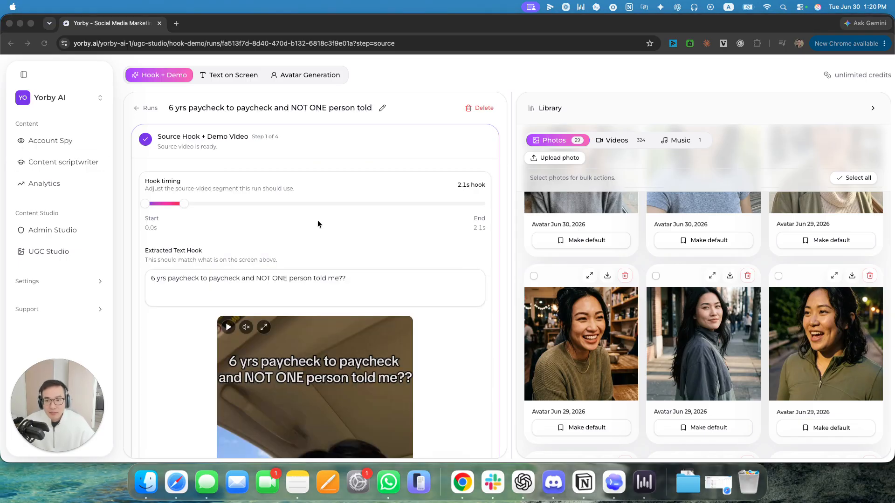
pyautogui.scroll(-5, 317, 220)
pyautogui.scroll(5, 326, 224)
pyautogui.scroll(-4, 280, 213)
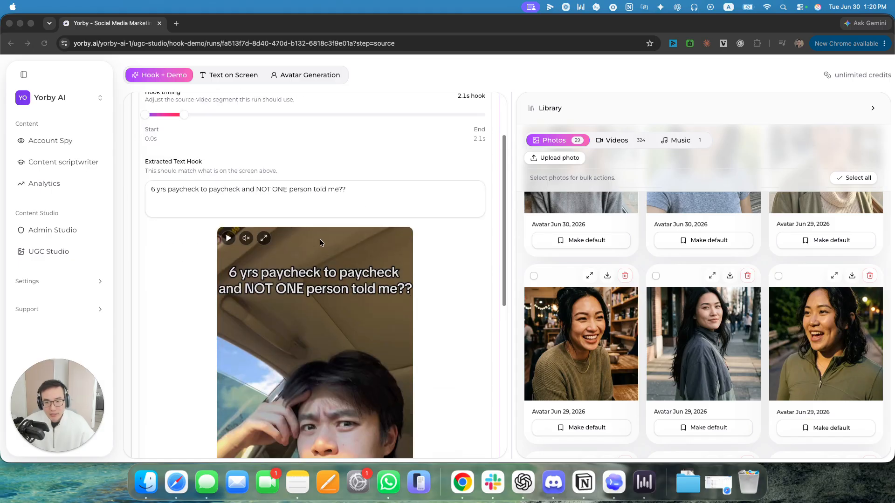
pyautogui.scroll(2, 261, 168)
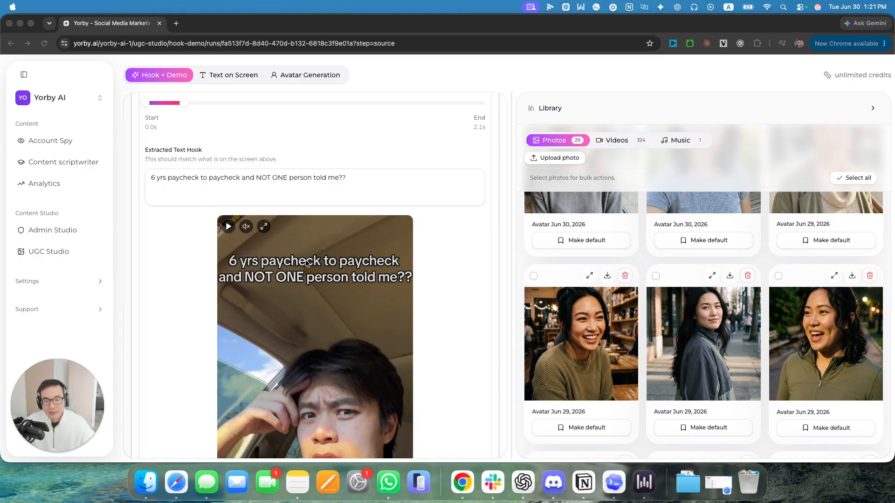
# Compare the extracted text hook with the caption shown in the source video.
pyautogui.click(185, 191)
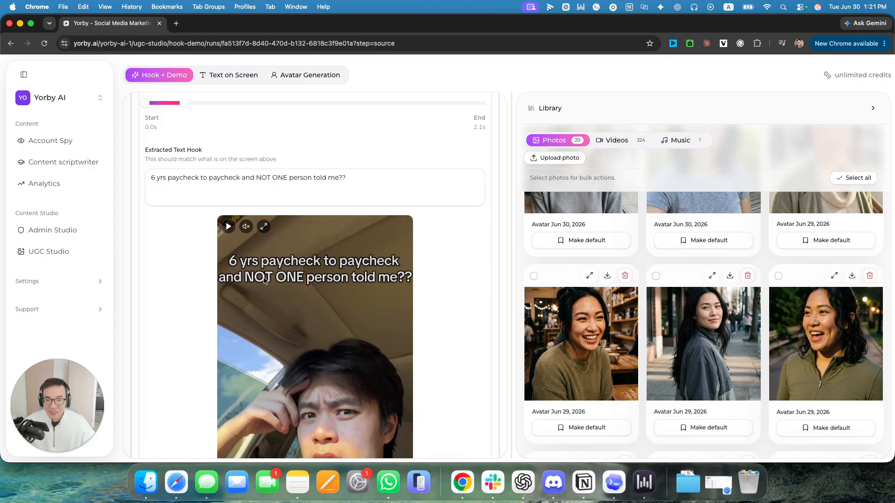
pyautogui.click(156, 177)
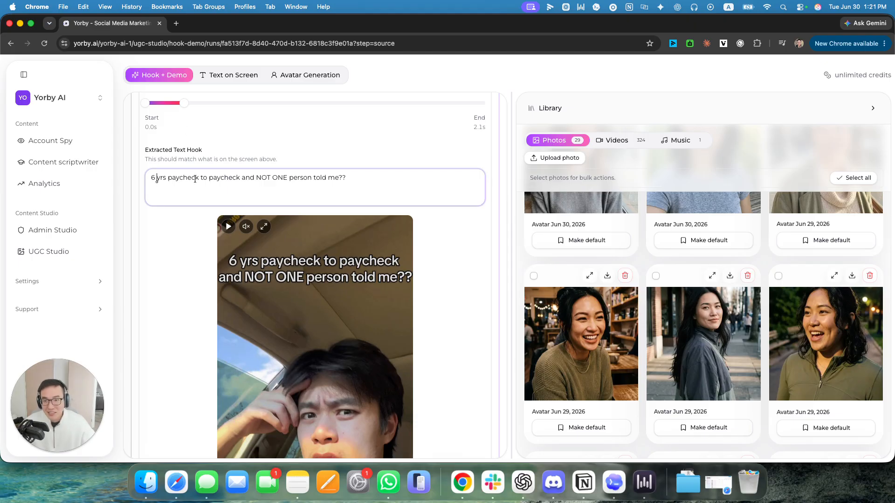
pyautogui.click(271, 178)
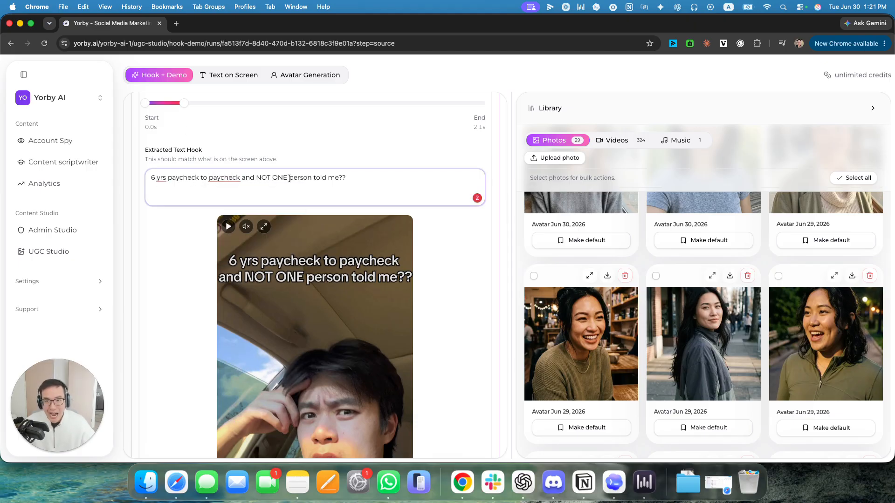
pyautogui.scroll(2, 305, 159)
pyautogui.scroll(-2, 345, 243)
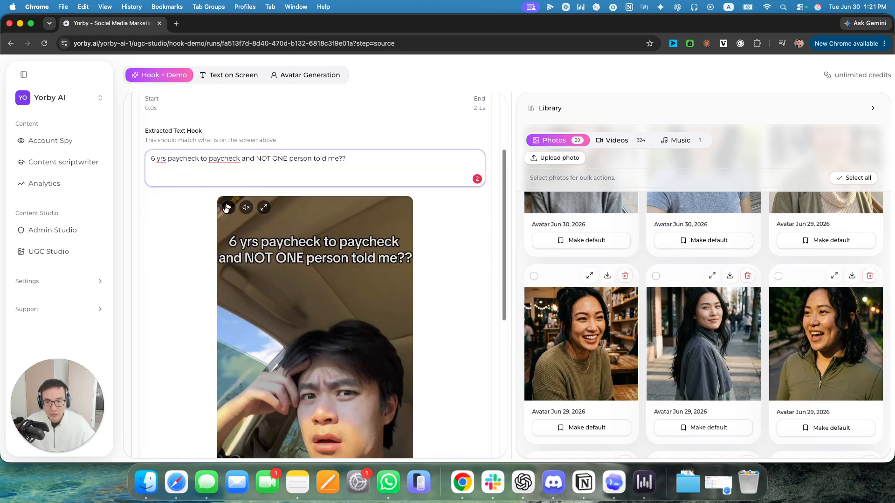
# Play back the trimmed hook clip and review it against the hook timing.
pyautogui.click(388, 281)
pyautogui.scroll(-4, 311, 249)
pyautogui.scroll(1, 333, 253)
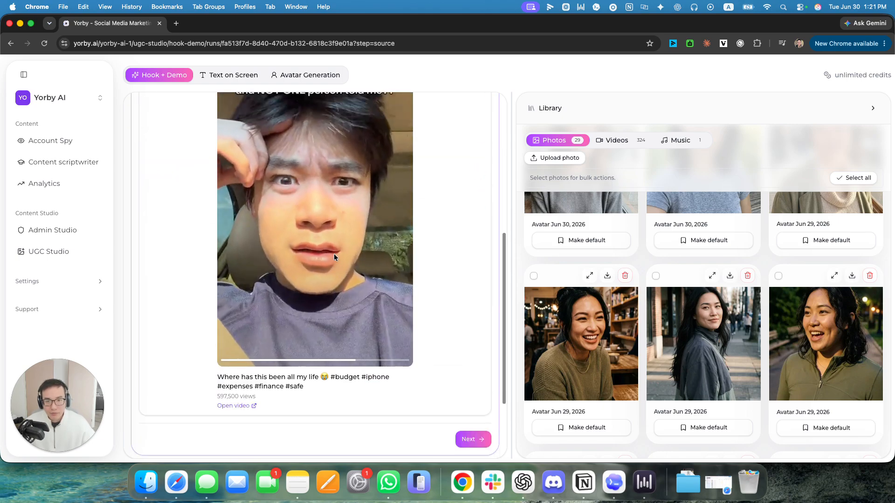
pyautogui.scroll(5, 345, 182)
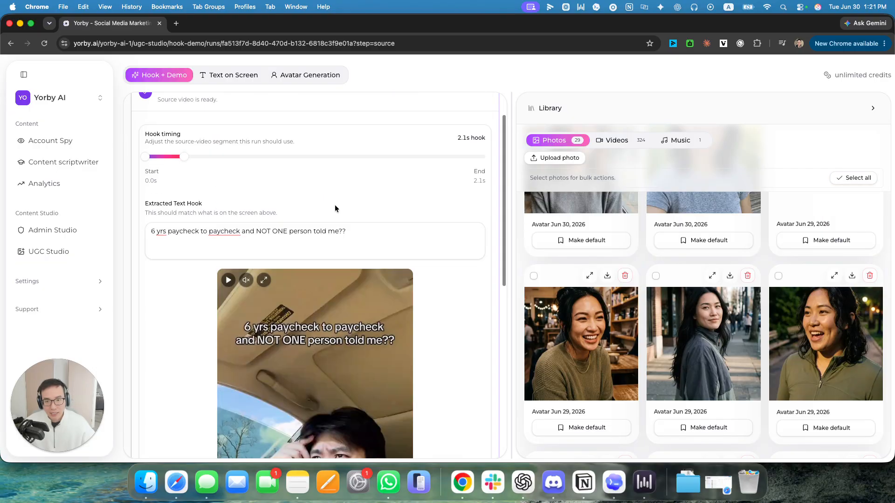
pyautogui.scroll(-2, 270, 285)
pyautogui.scroll(-1, 335, 281)
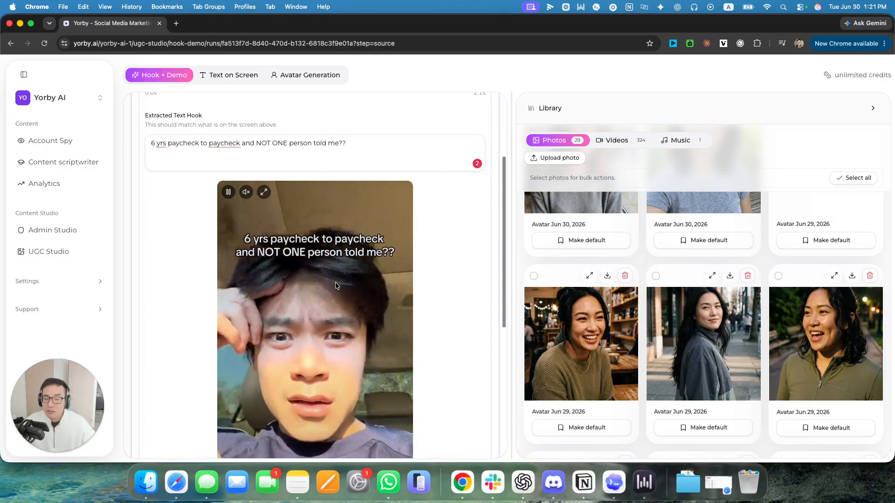
pyautogui.click(305, 256)
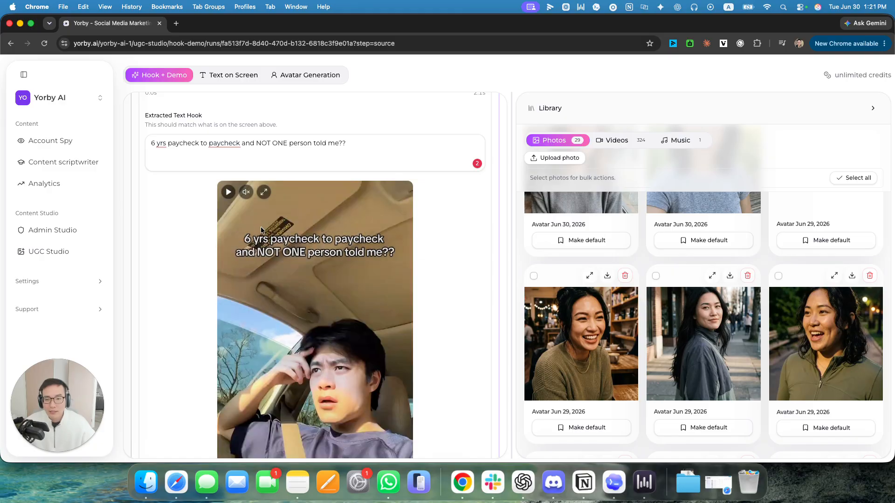
pyautogui.scroll(2, 275, 230)
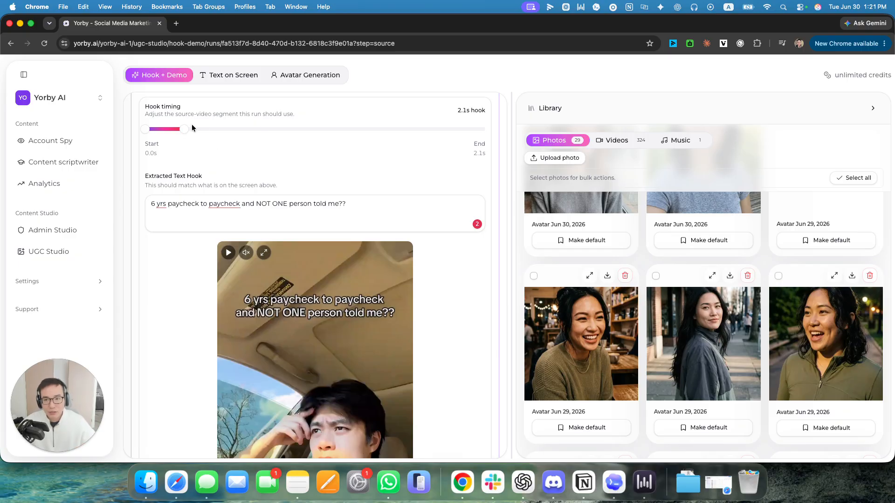
# Trim the hook timing to run from 0.1 s to 1.9 s, then save it and re-analyze the hook.
pyautogui.moveTo(185, 131); pyautogui.dragTo(145, 130)
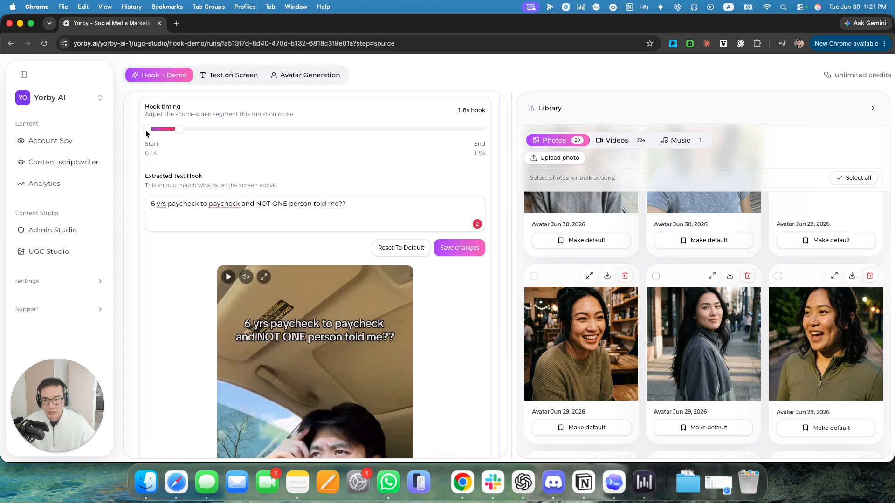
pyautogui.click(457, 249)
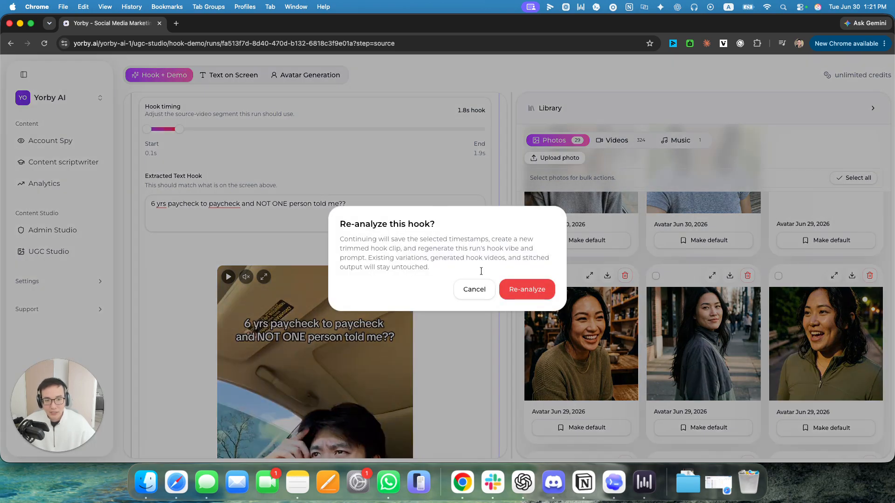
pyautogui.click(517, 289)
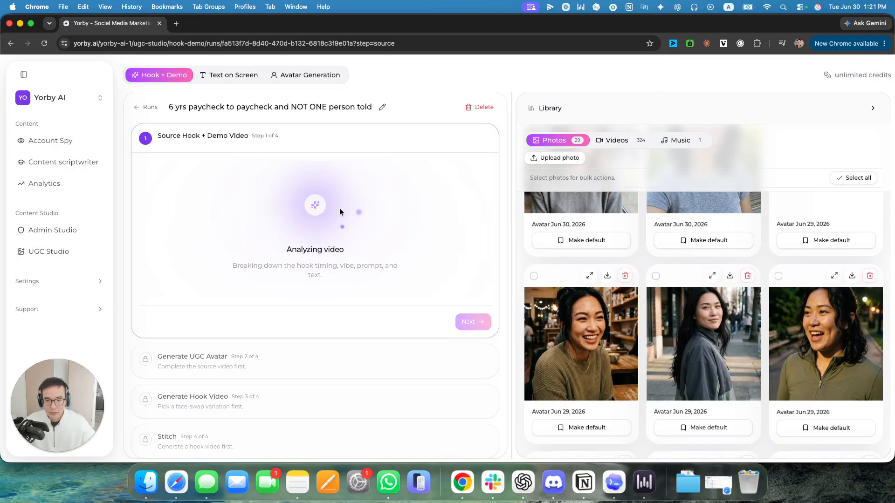
pyautogui.press('super+Tab')
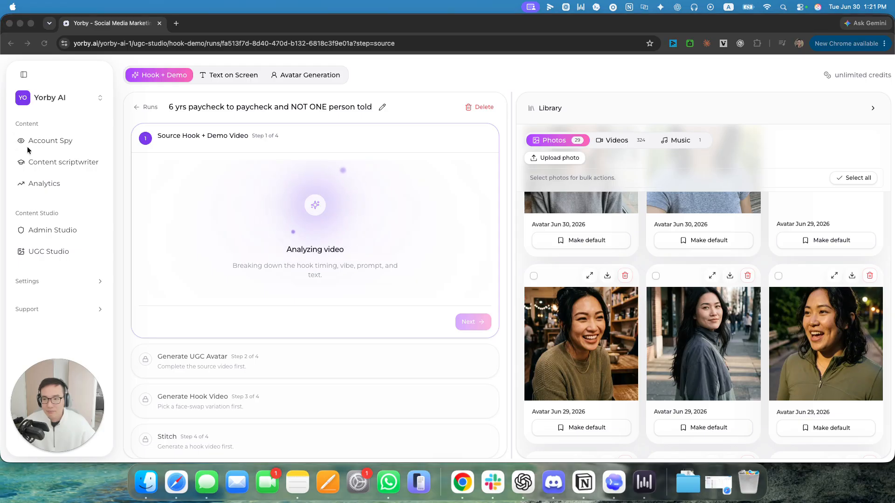
# Look over the re-analyzed source video and continue to the Generate UGC Avatar stage.
pyautogui.scroll(-3, 337, 215)
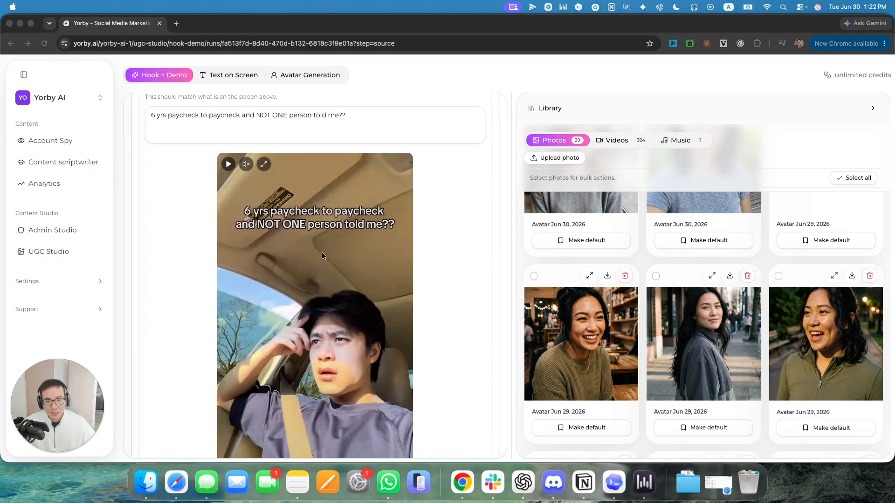
pyautogui.scroll(-5, 293, 280)
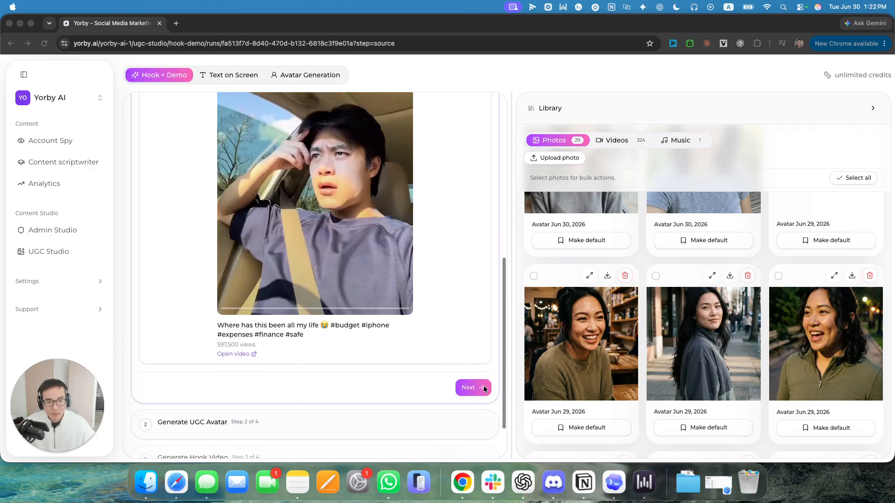
pyautogui.click(470, 389)
pyautogui.click(474, 391)
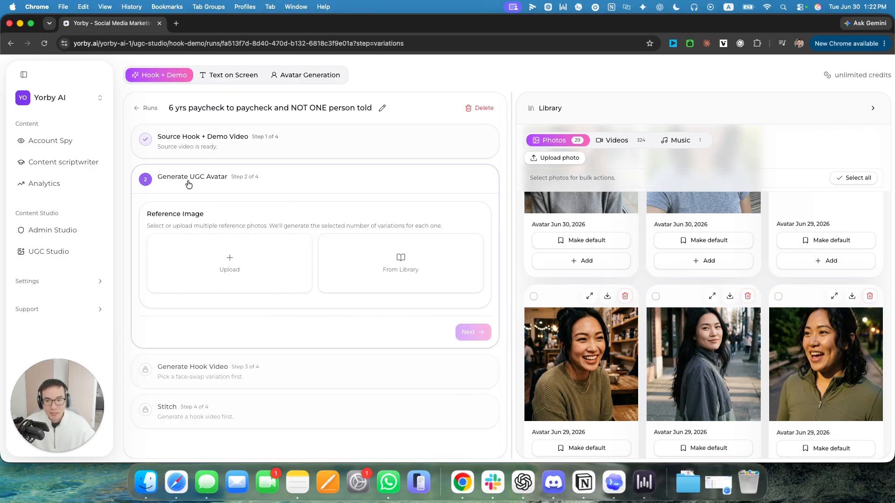
# Add the library photo of the blonde woman in the blue denim shirt as the avatar's reference image.
pyautogui.click(406, 263)
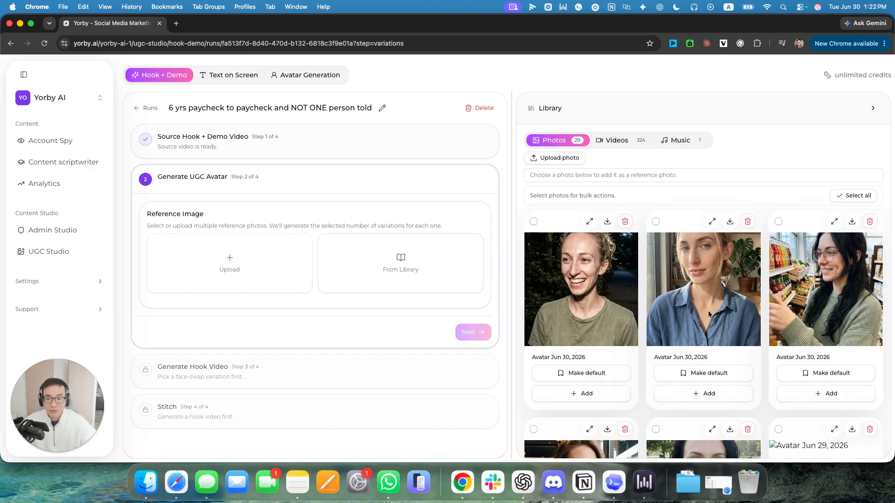
pyautogui.click(707, 393)
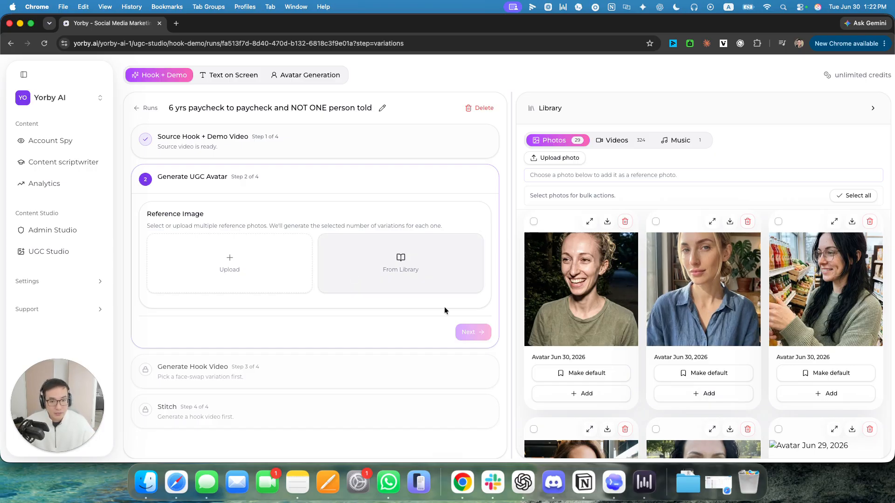
pyautogui.click(206, 254)
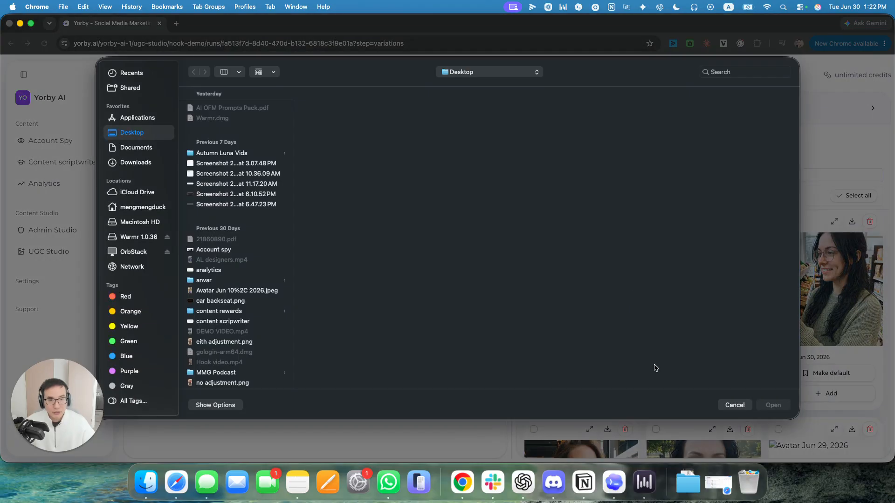
pyautogui.click(734, 405)
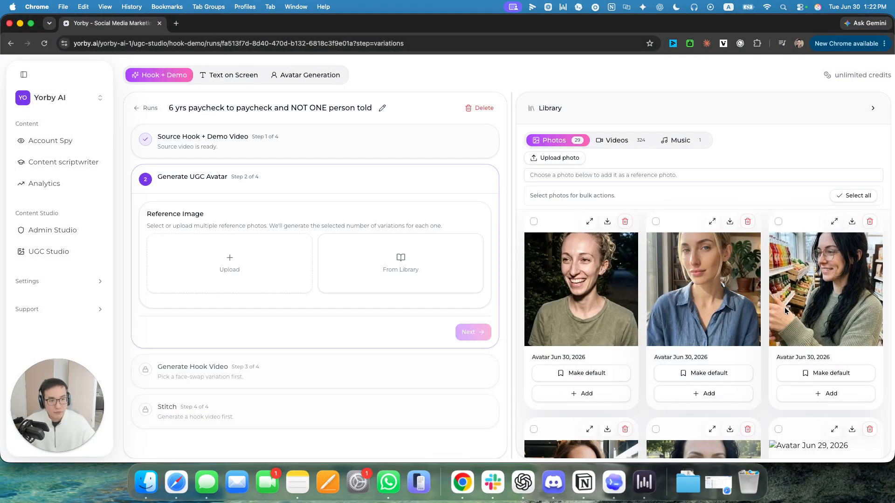
pyautogui.scroll(-5, 699, 280)
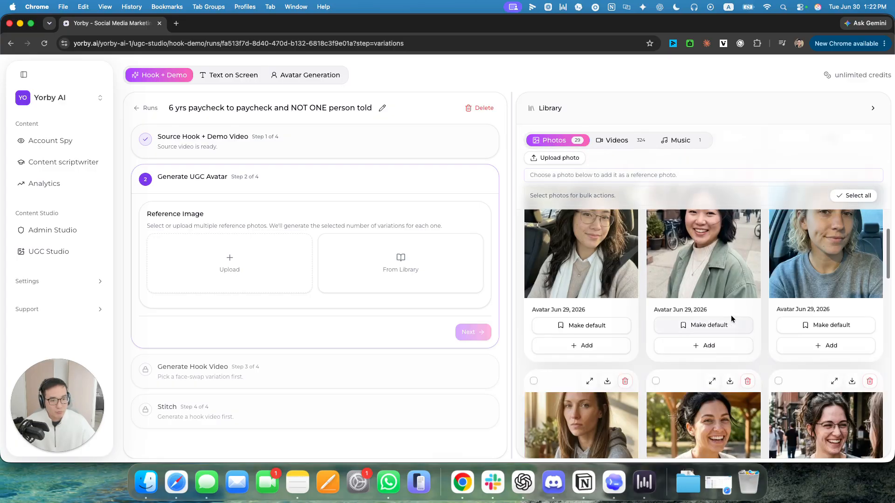
pyautogui.scroll(5, 734, 354)
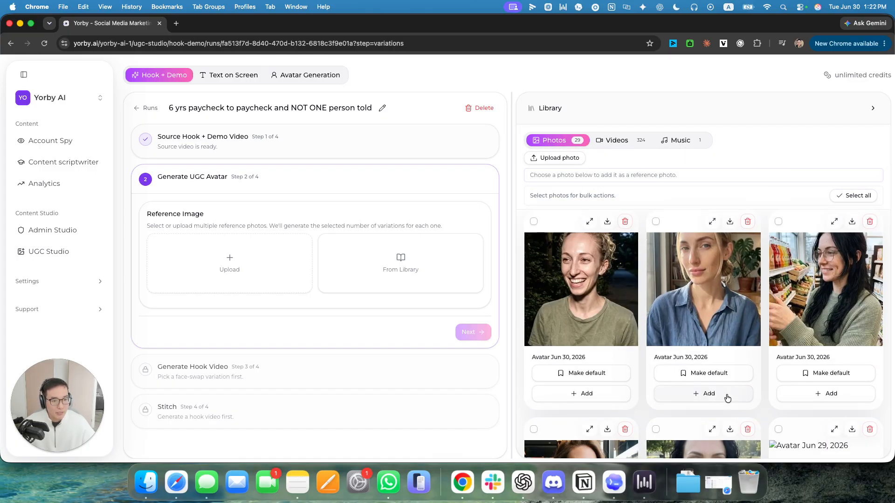
pyautogui.click(699, 394)
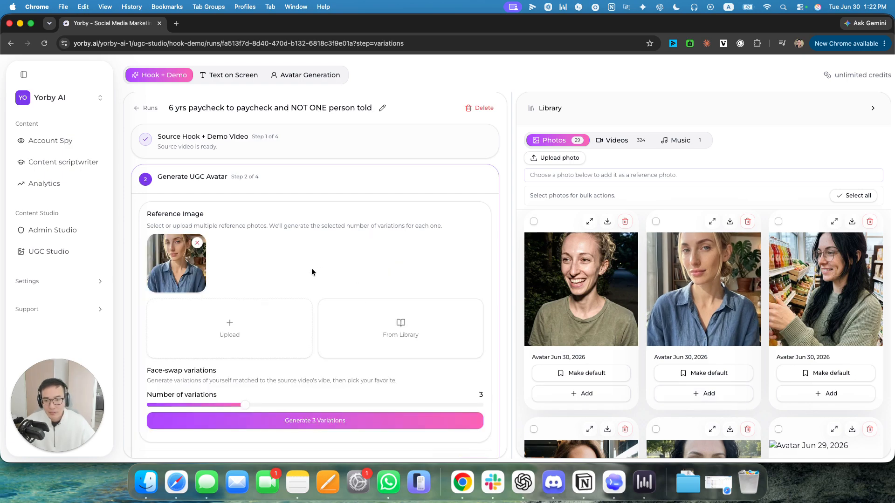
# Generate 3 face-swap variations from the reference image.
pyautogui.scroll(-3, 261, 272)
pyautogui.click(318, 324)
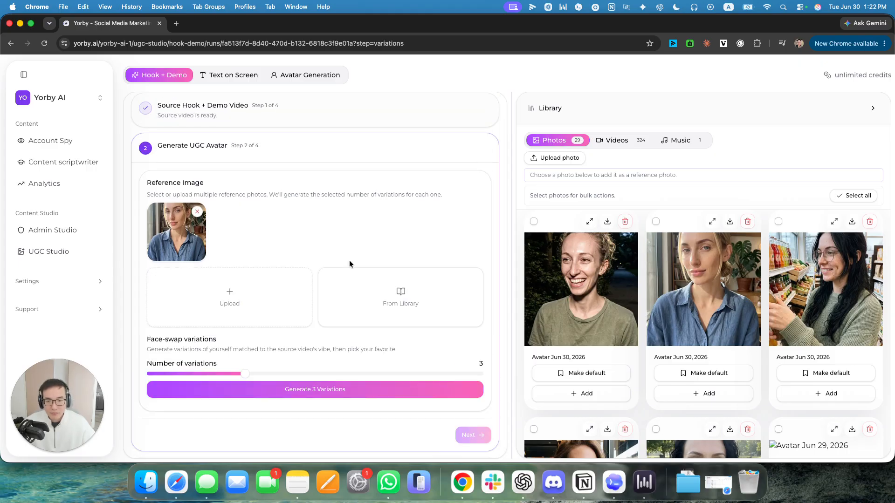
pyautogui.scroll(-3, 349, 259)
pyautogui.scroll(4, 335, 255)
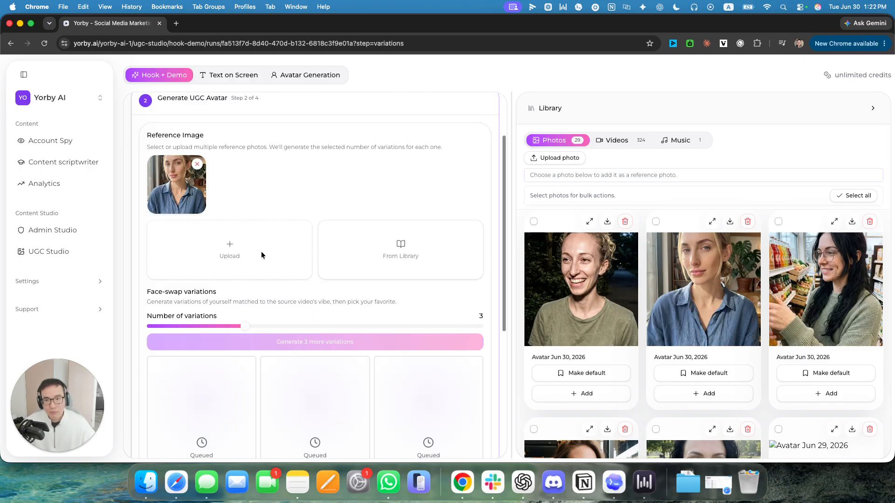
# Review the source video's pose and framing, then return to the avatar generation stage.
pyautogui.click(246, 156)
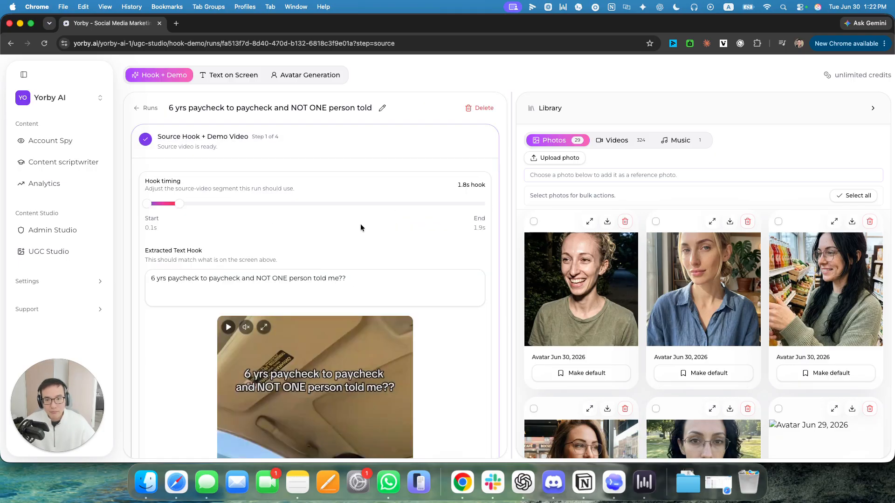
pyautogui.scroll(-4, 362, 228)
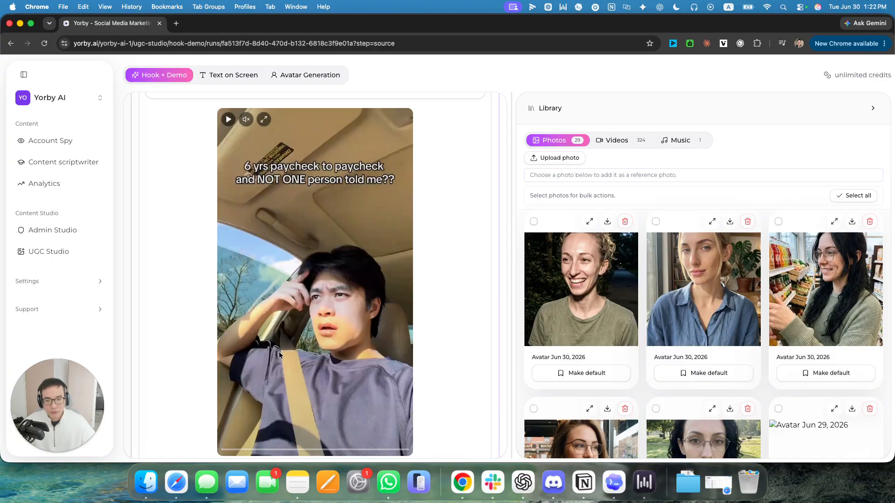
pyautogui.scroll(-6, 346, 222)
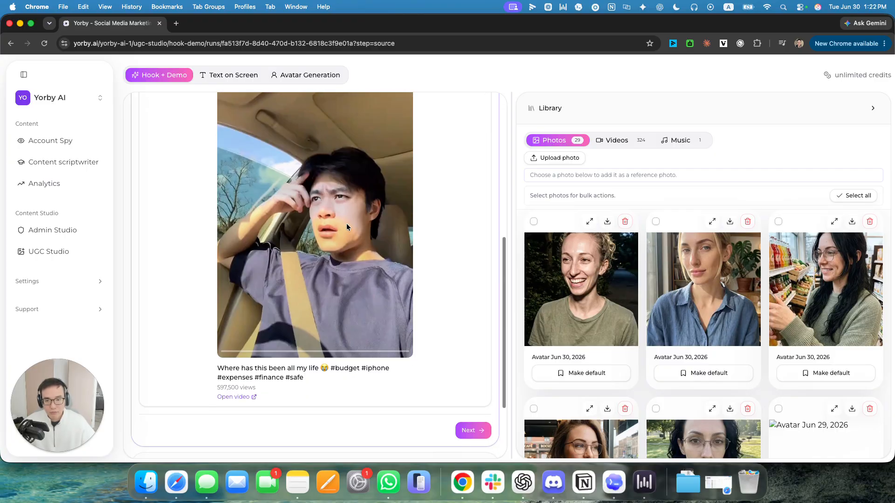
pyautogui.click(250, 371)
pyautogui.scroll(5, 342, 223)
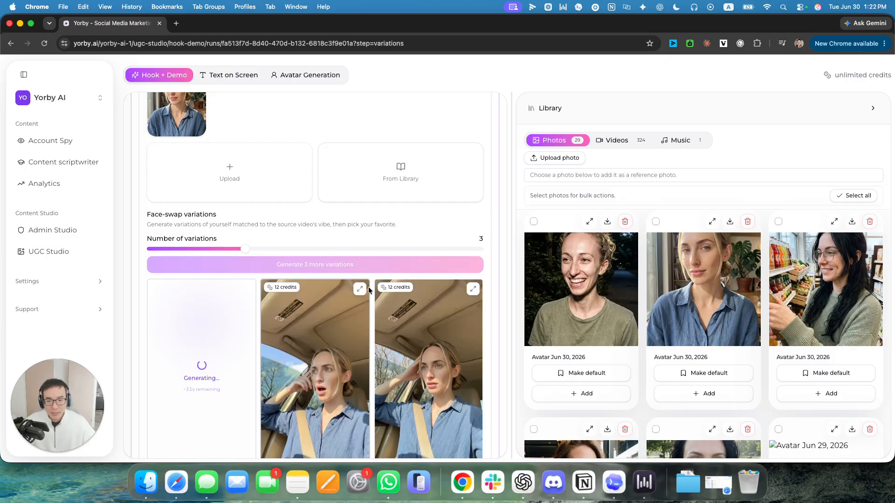
# Look over the generated face-swap variations and view the first one enlarged.
pyautogui.scroll(-1, 346, 308)
pyautogui.scroll(-1, 346, 308)
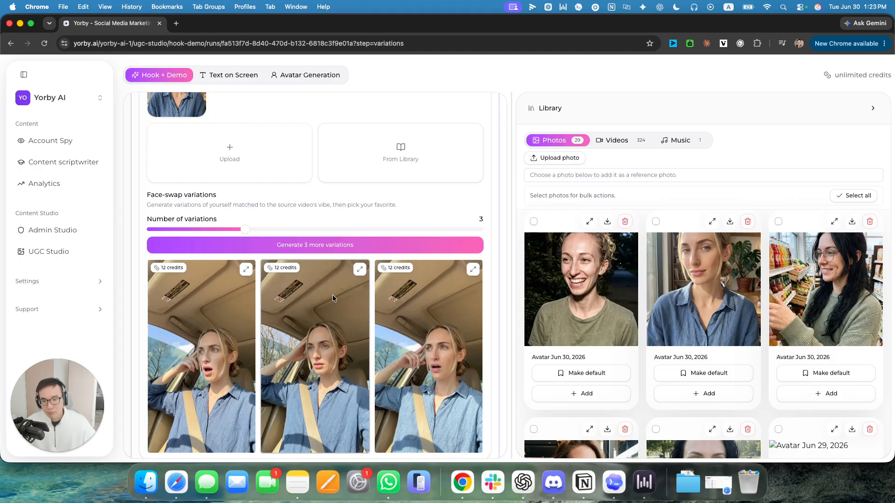
pyautogui.scroll(-5, 332, 295)
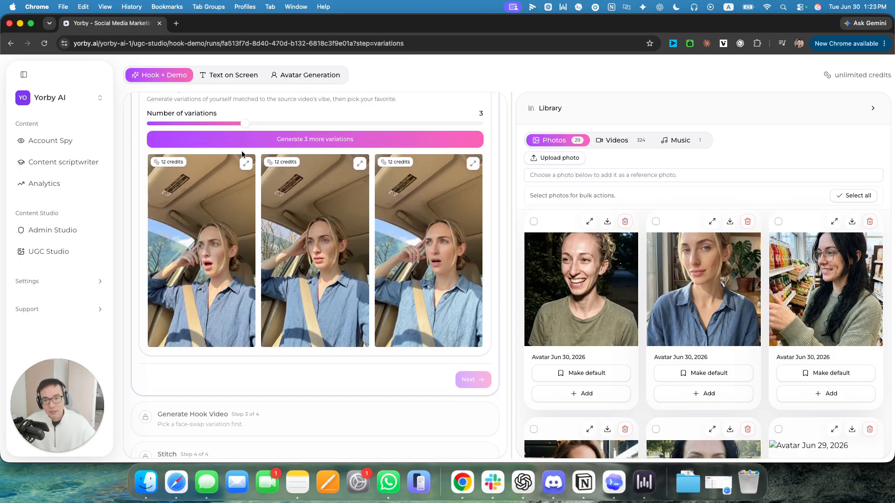
pyautogui.click(246, 163)
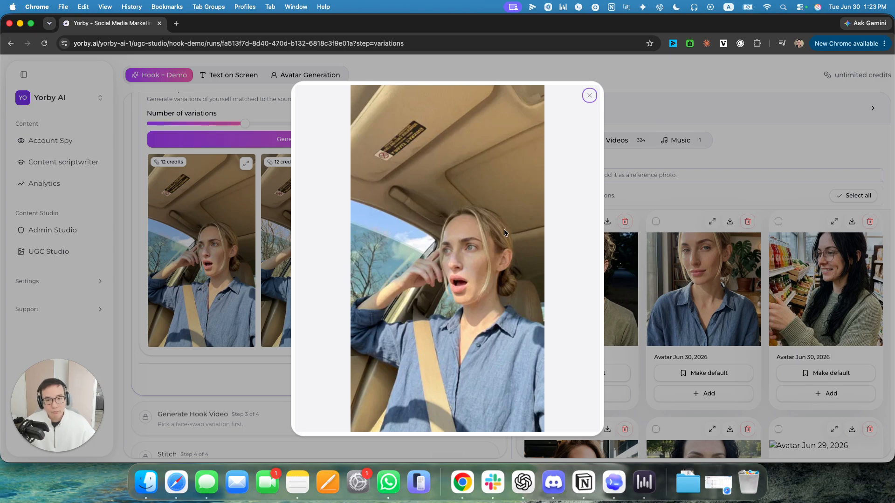
pyautogui.click(251, 205)
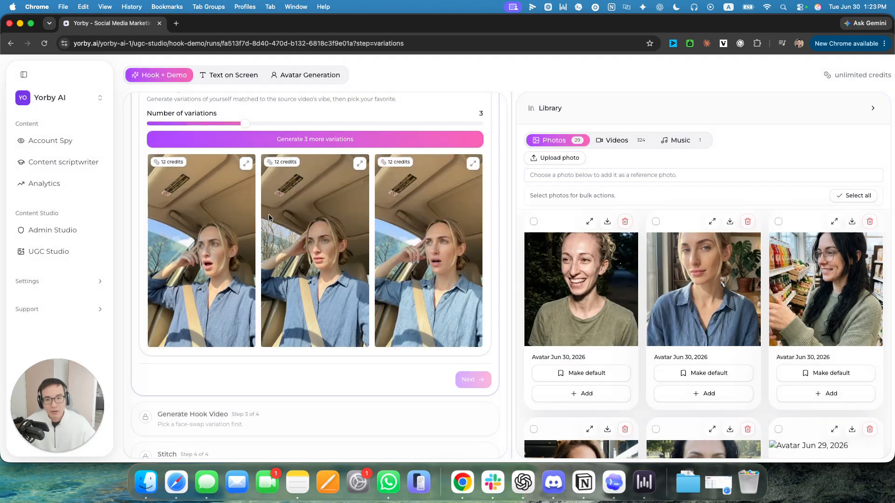
# Compare the pose and expression in the source video with those in the generated face-swap variations.
pyautogui.scroll(10, 252, 205)
pyautogui.click(309, 149)
pyautogui.scroll(-20, 309, 150)
pyautogui.scroll(10, 272, 266)
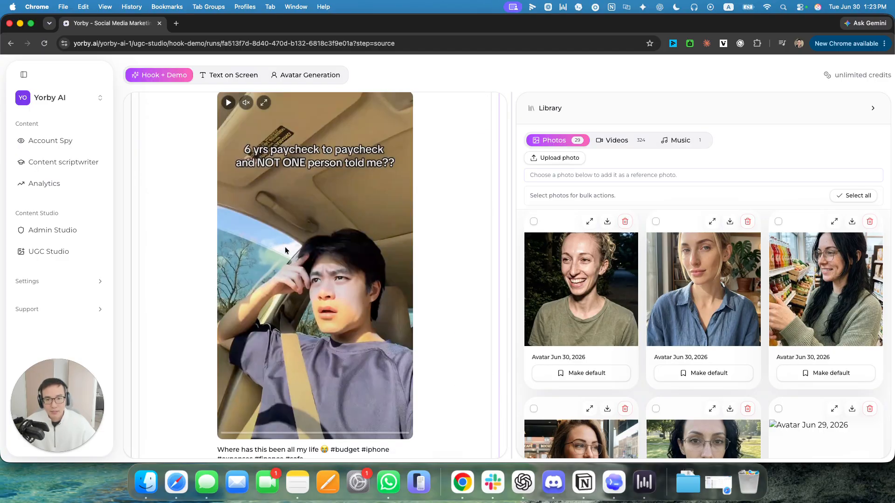
pyautogui.scroll(-5, 280, 279)
pyautogui.click(297, 362)
pyautogui.scroll(1, 322, 182)
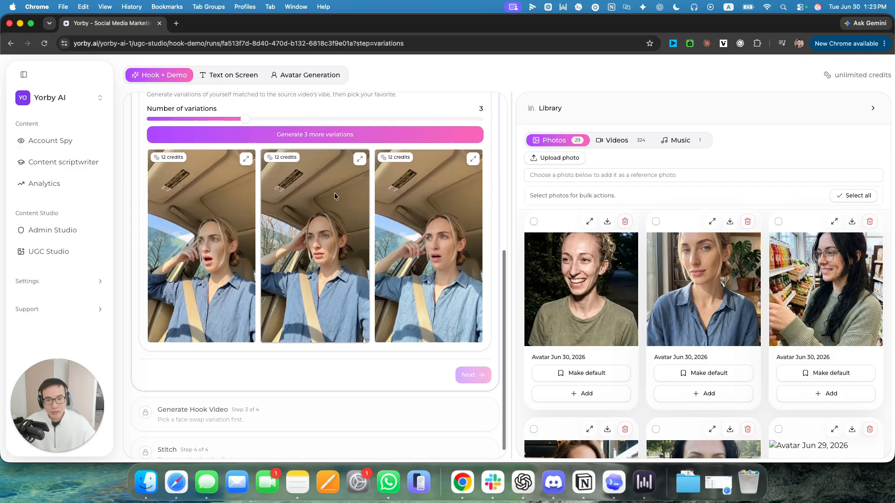
pyautogui.scroll(6, 299, 186)
pyautogui.click(312, 151)
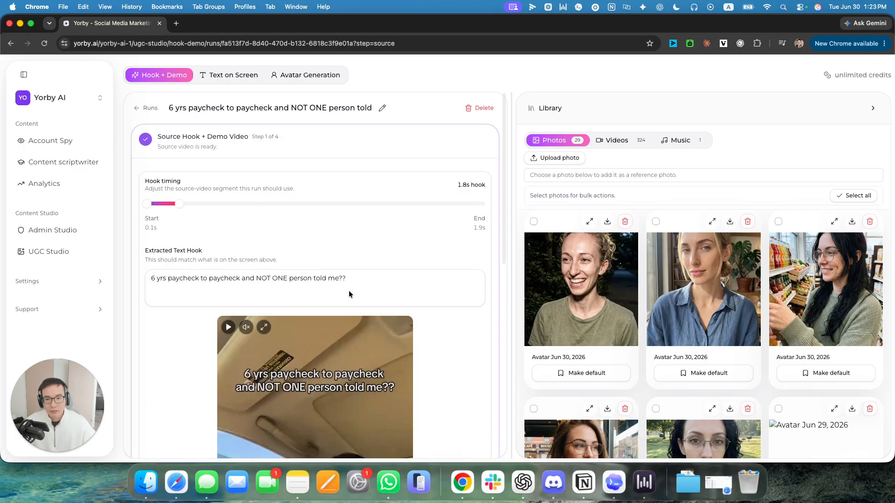
pyautogui.scroll(-5, 349, 289)
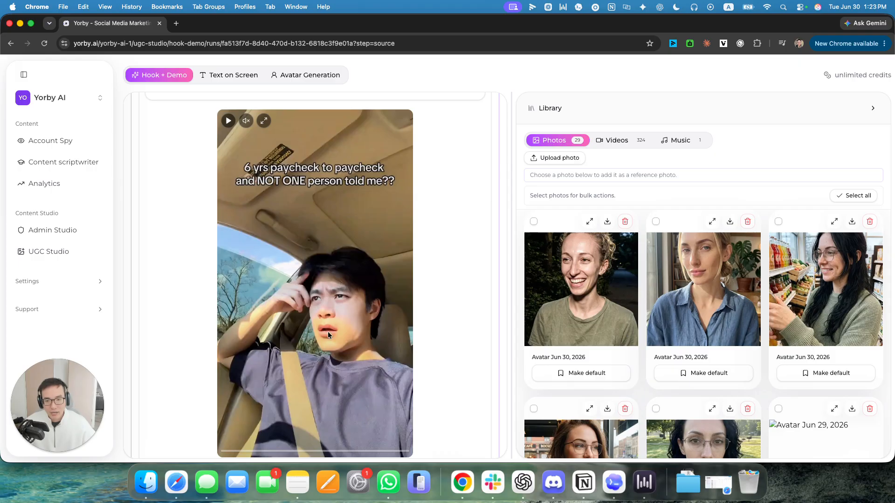
pyautogui.scroll(-5, 337, 333)
pyautogui.click(312, 352)
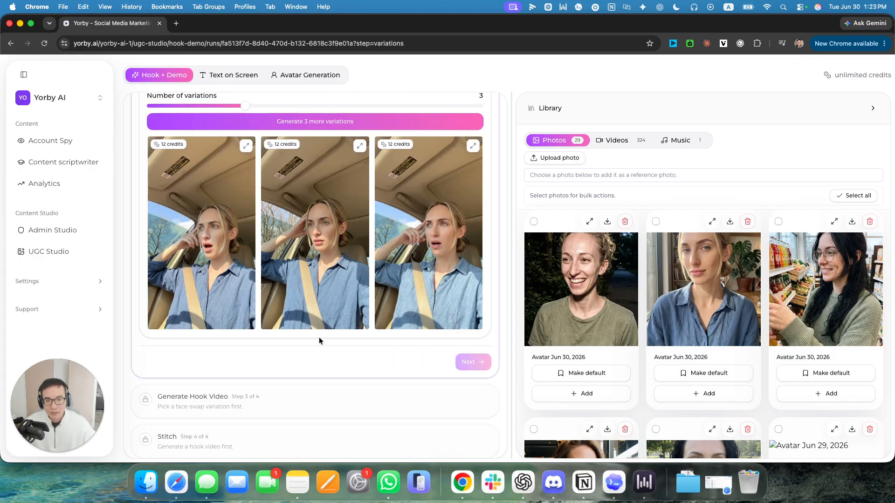
# View the first and third face-swap variations enlarged to decide between them.
pyautogui.scroll(2, 284, 275)
pyautogui.click(245, 217)
pyautogui.click(233, 233)
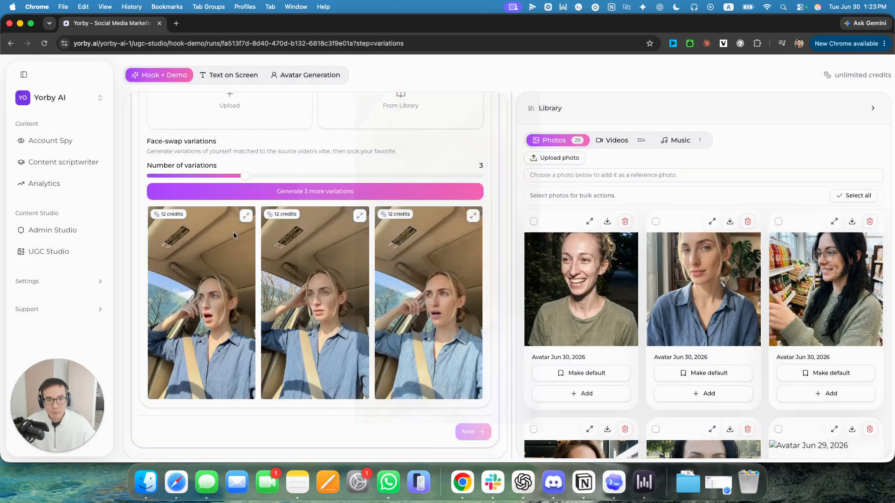
pyautogui.click(473, 216)
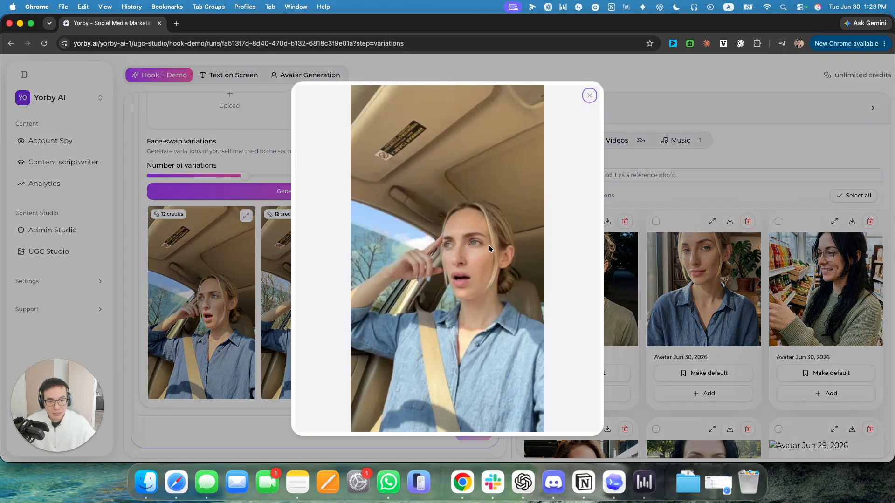
pyautogui.click(238, 240)
pyautogui.click(246, 215)
pyautogui.click(268, 228)
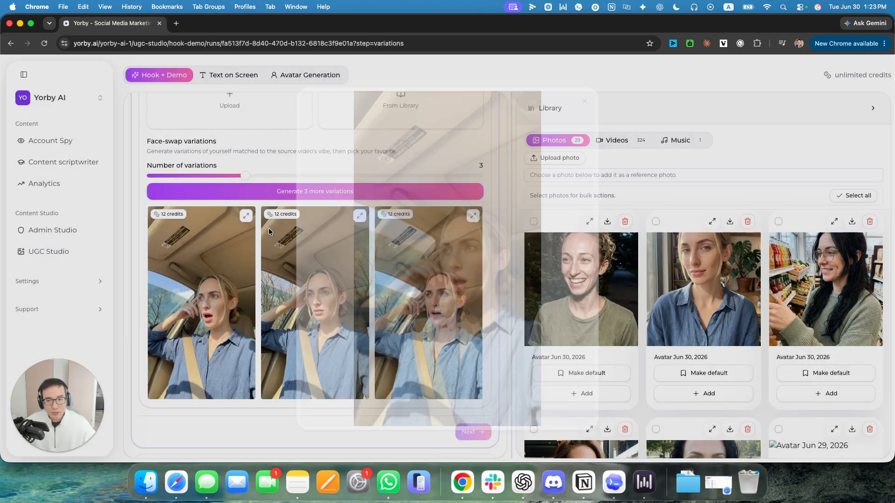
# Pick the first face-swap variation and generate the hook video from it with the prepared prompt.
pyautogui.click(207, 275)
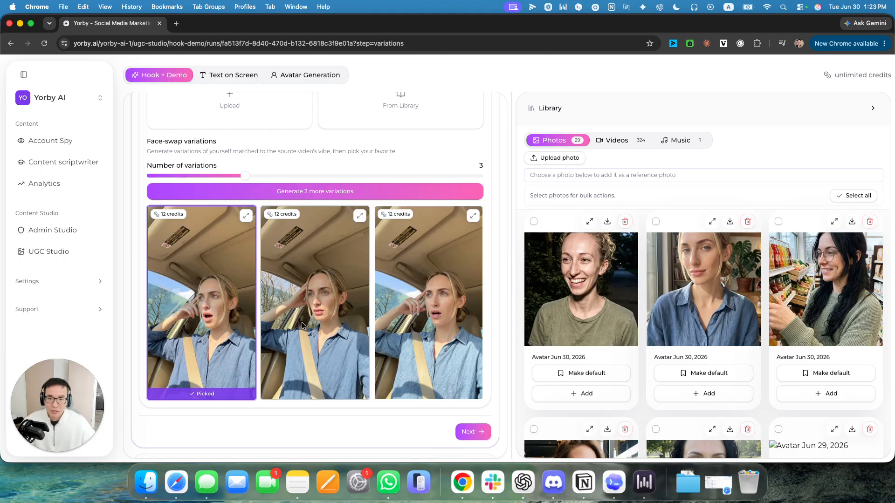
pyautogui.click(472, 431)
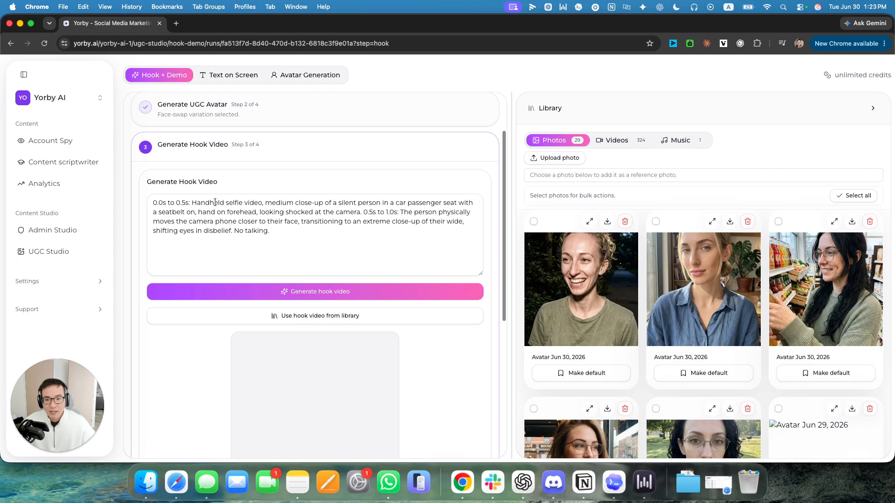
pyautogui.click(317, 292)
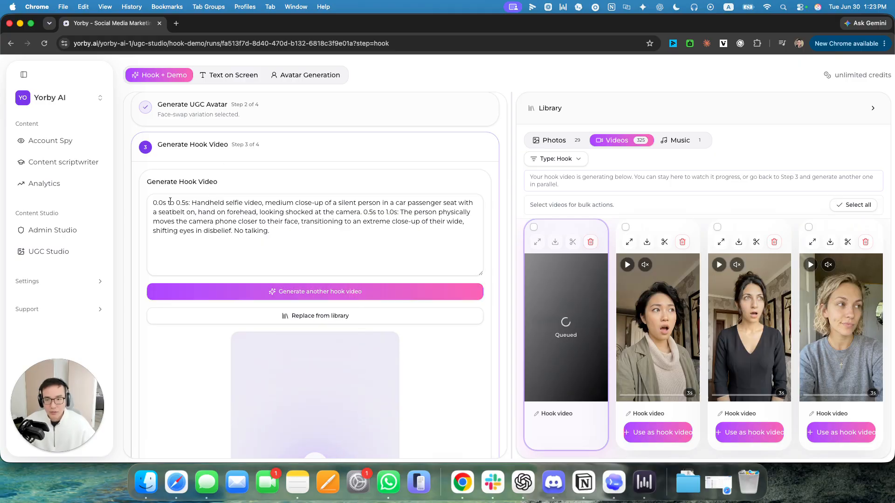
# Reread the hook video prompt and watch the generated hook video in full screen.
pyautogui.moveTo(159, 203); pyautogui.dragTo(270, 231)
pyautogui.click(340, 231)
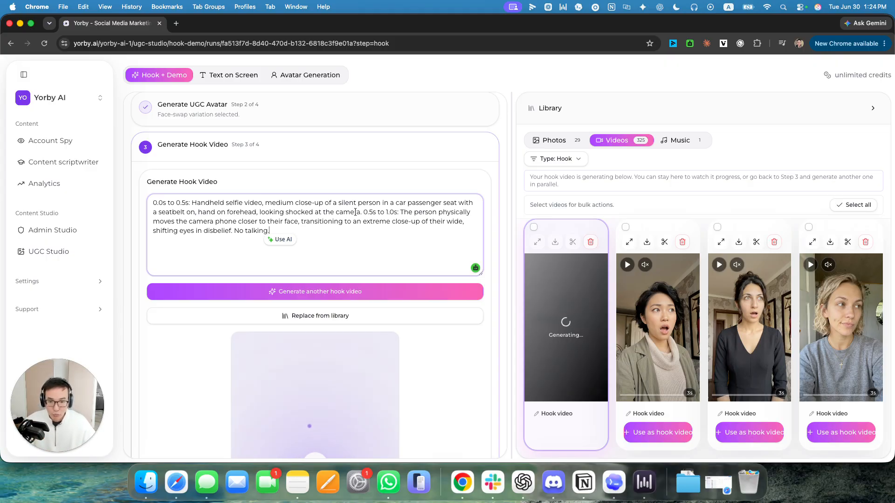
pyautogui.scroll(-5, 356, 208)
pyautogui.scroll(-2, 389, 216)
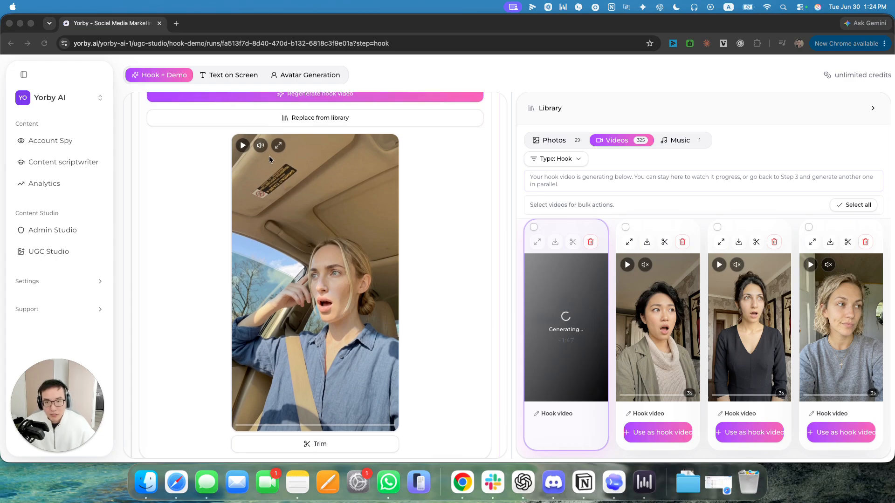
pyautogui.click(278, 145)
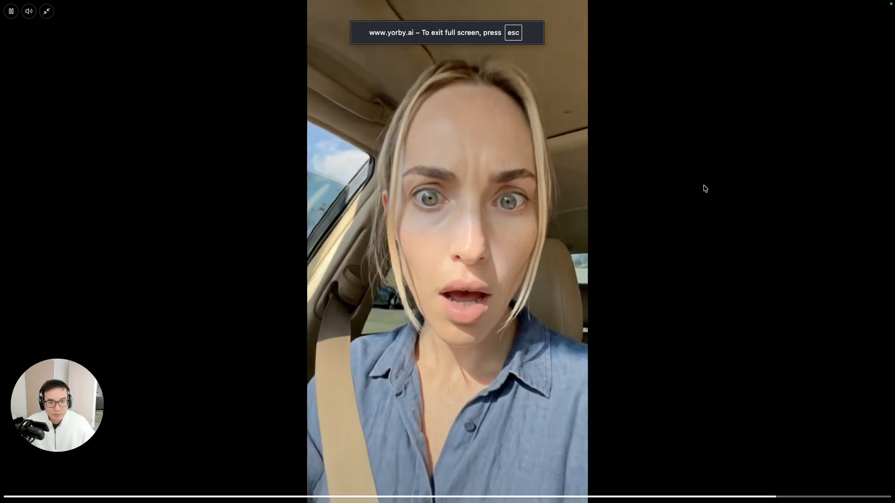
pyautogui.press('Escape')
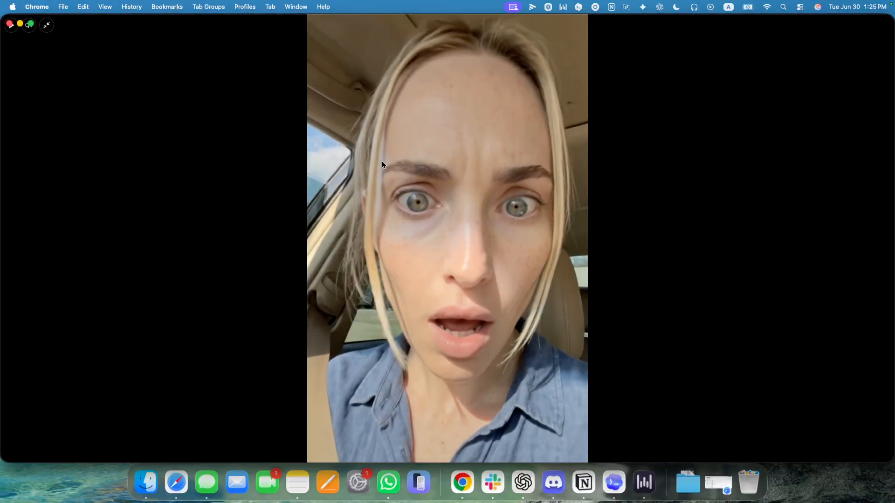
pyautogui.click(279, 145)
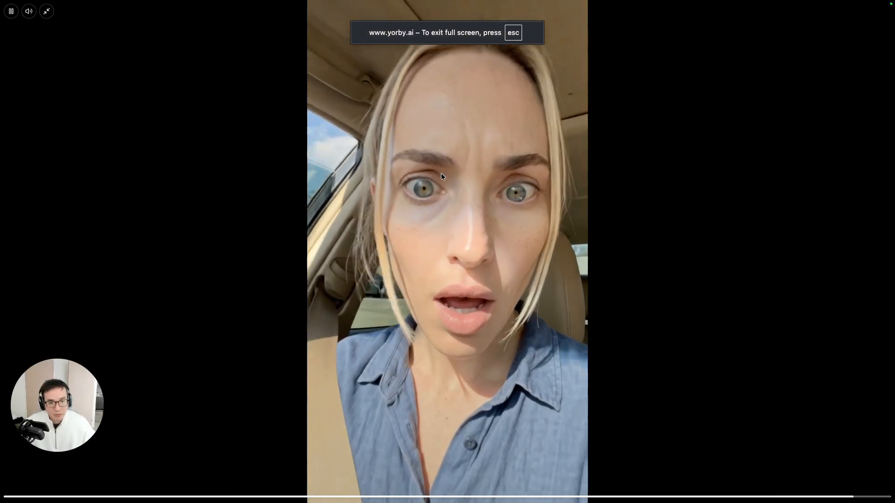
pyautogui.press('Escape')
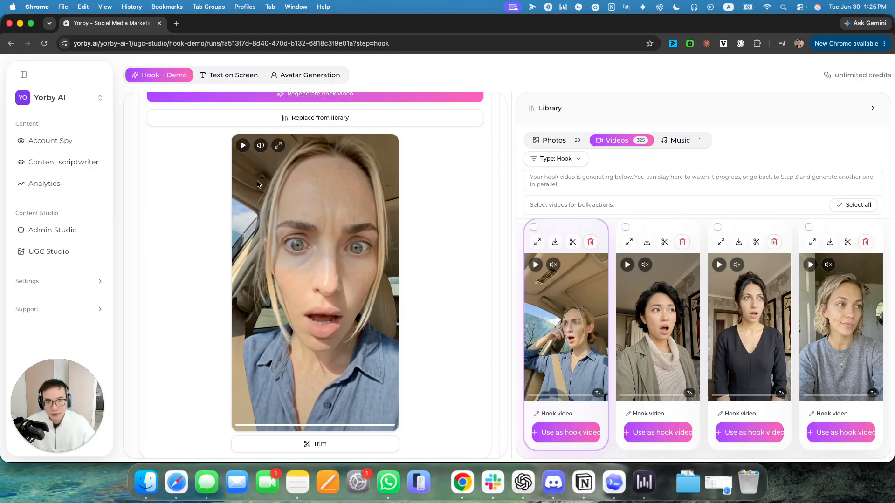
# Continue to the Stitch stage and load the saved Magic Patterns prompt as the remix instructions.
pyautogui.scroll(-3, 334, 306)
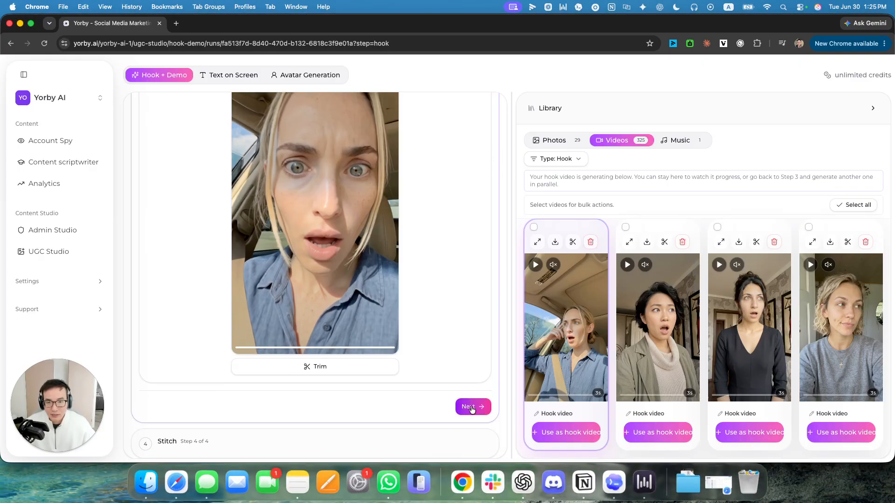
pyautogui.click(472, 407)
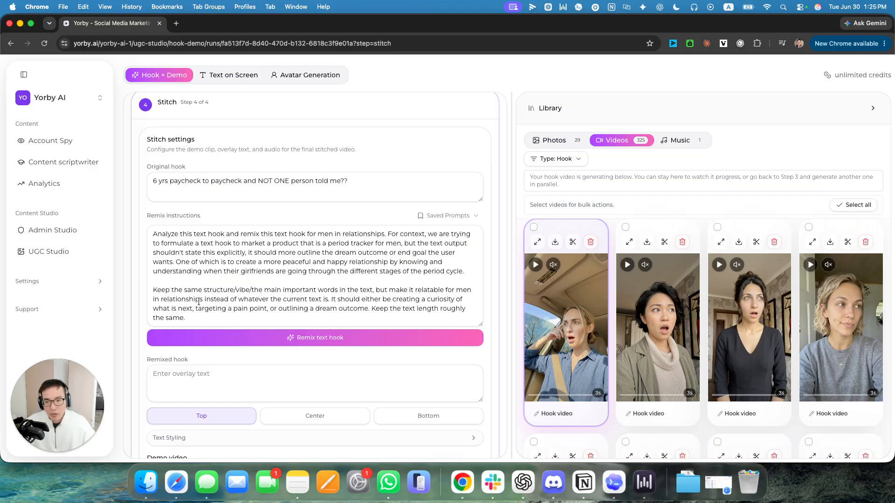
pyautogui.moveTo(196, 322); pyautogui.dragTo(163, 229)
pyautogui.click(232, 243)
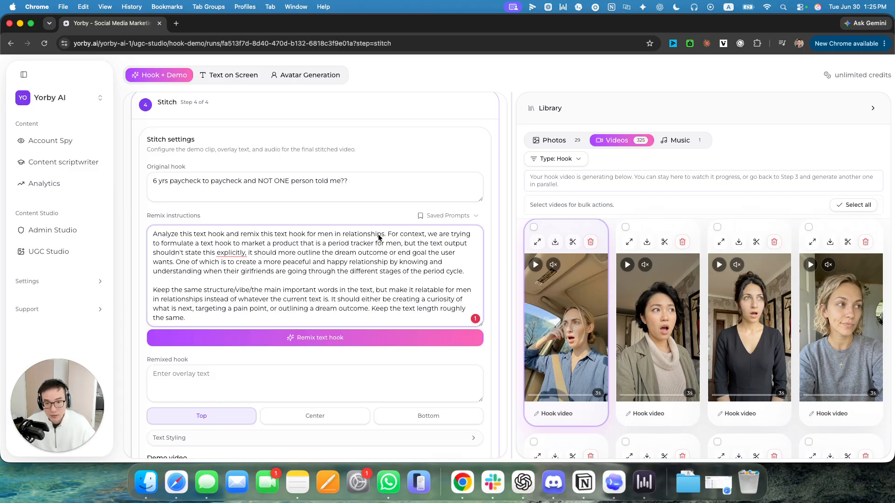
pyautogui.click(445, 215)
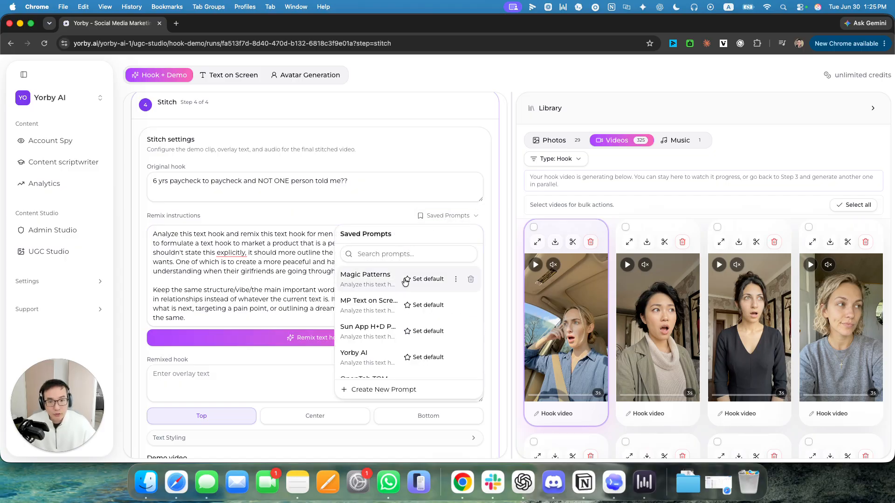
pyautogui.click(371, 286)
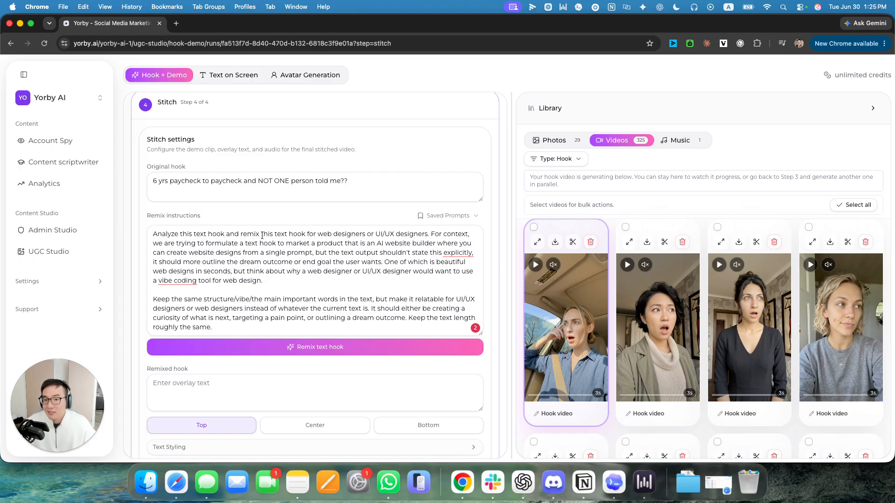
# Read through the remix instructions, checking the target audience, product description, dream outcome and structure guidance.
pyautogui.moveTo(323, 234); pyautogui.dragTo(411, 234)
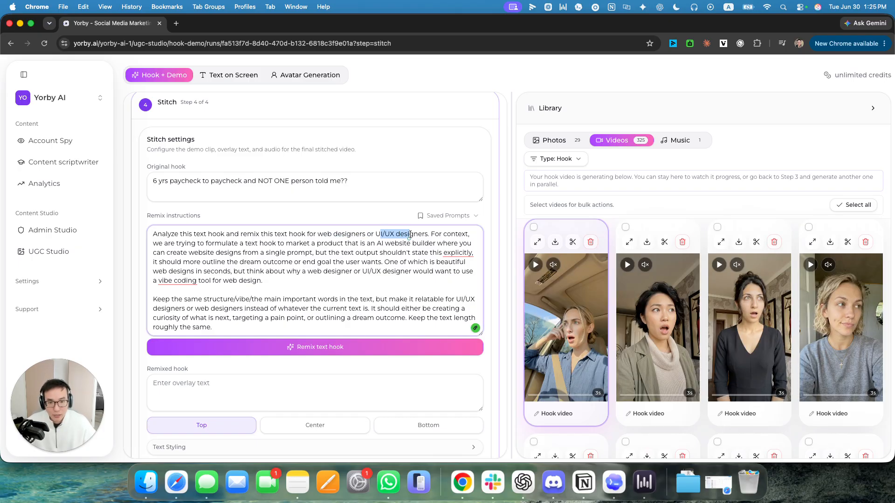
pyautogui.click(205, 243)
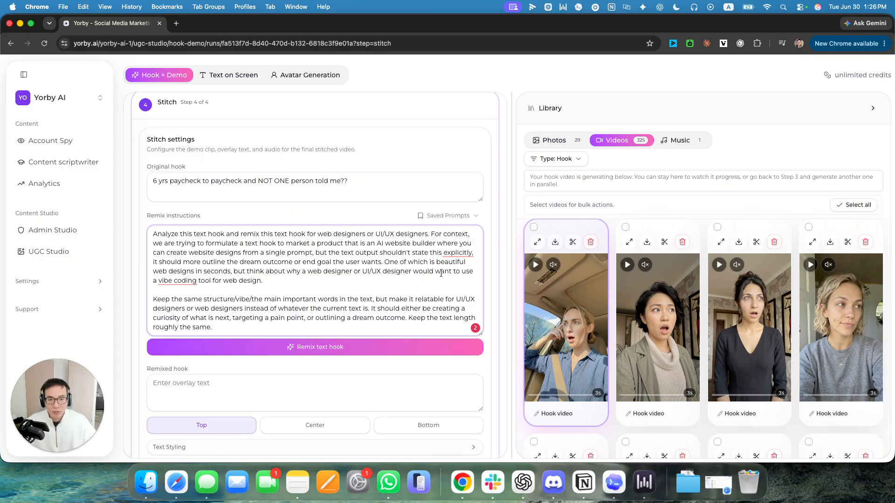
pyautogui.rightClick(186, 285)
pyautogui.click(206, 243)
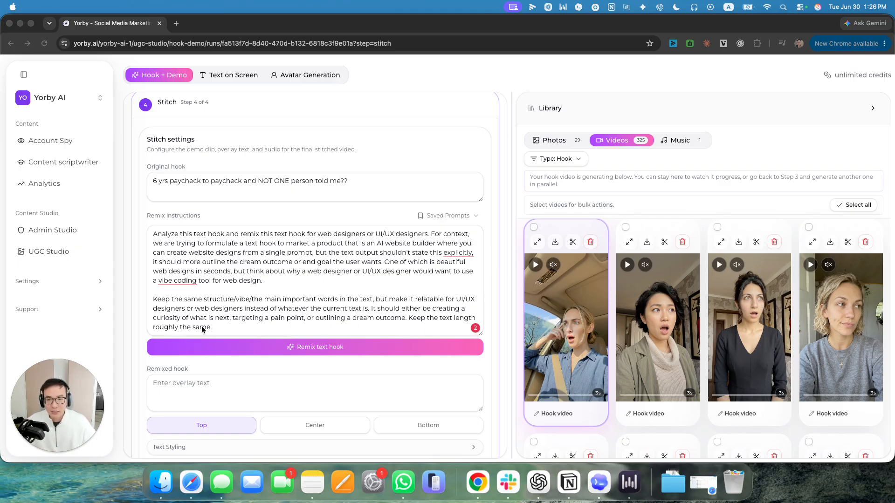
pyautogui.click(312, 253)
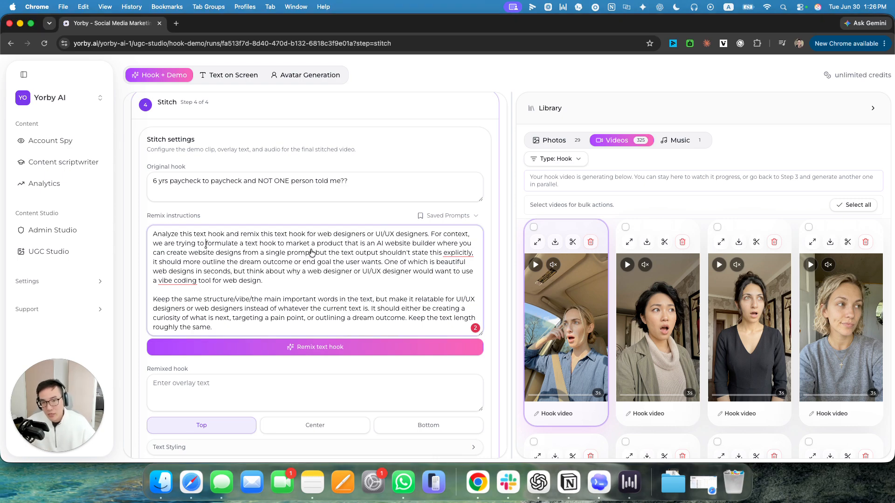
pyautogui.moveTo(318, 234); pyautogui.dragTo(313, 254)
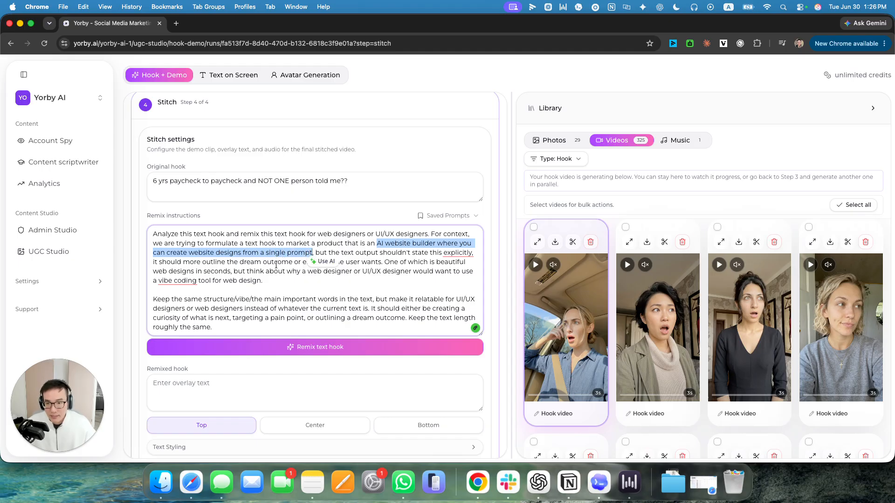
pyautogui.moveTo(385, 261); pyautogui.dragTo(273, 280)
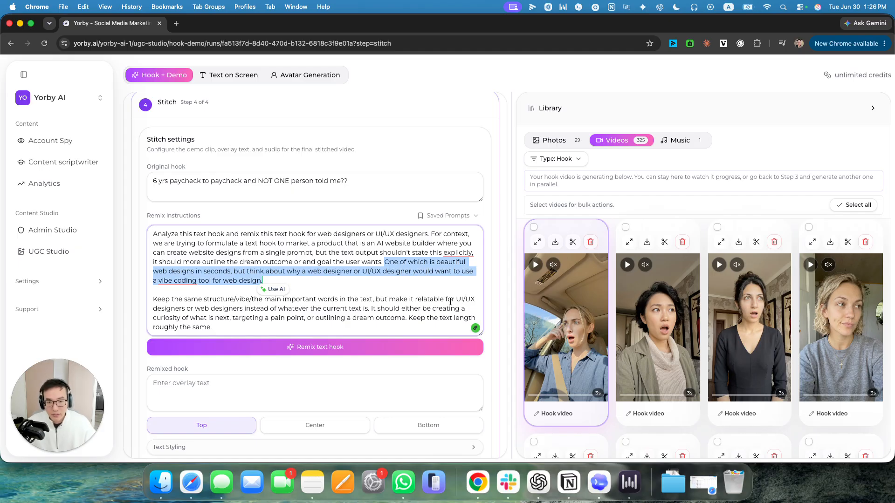
pyautogui.moveTo(457, 299); pyautogui.dragTo(246, 310)
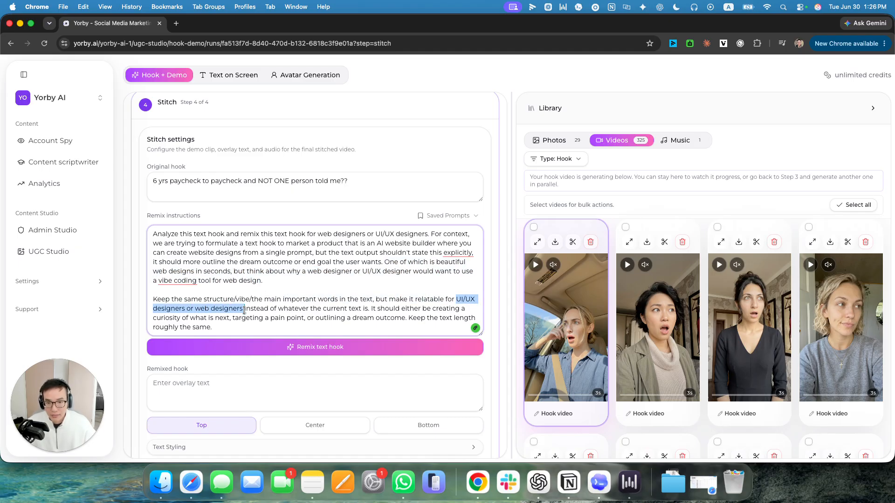
pyautogui.click(316, 263)
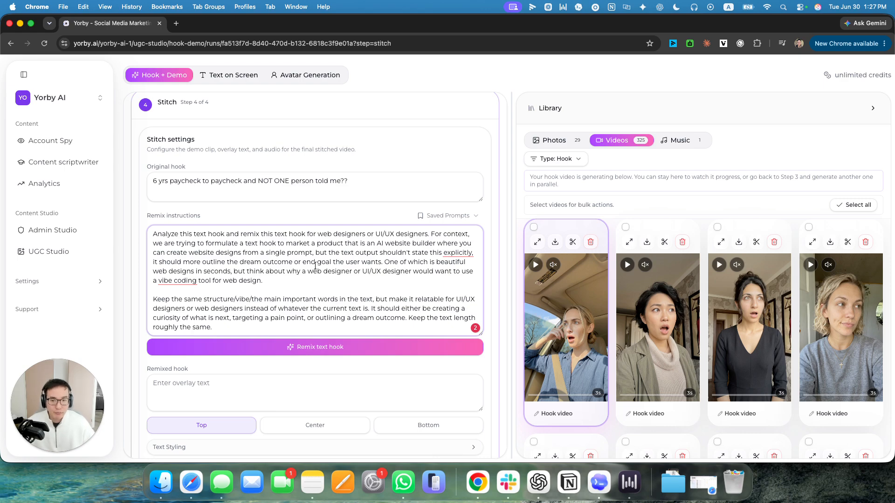
# Generate a remixed text hook from the original hook using the Magic Patterns instructions.
pyautogui.moveTo(229, 325); pyautogui.dragTo(152, 232)
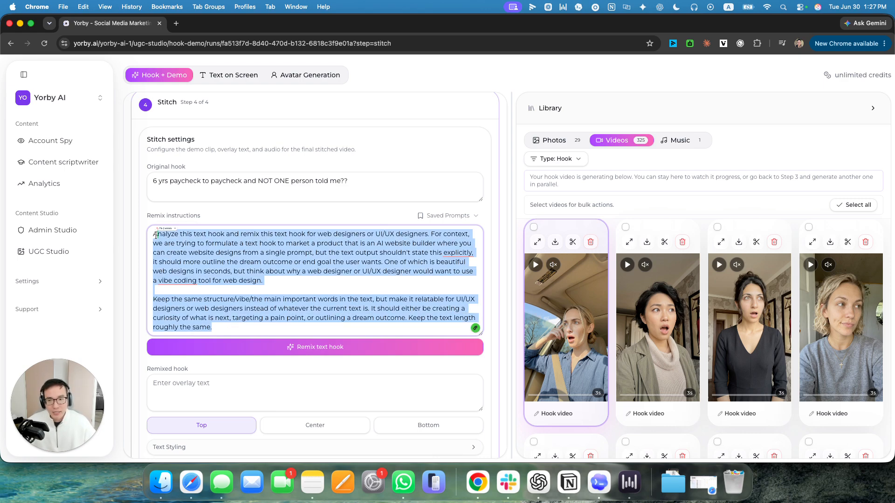
pyautogui.click(192, 243)
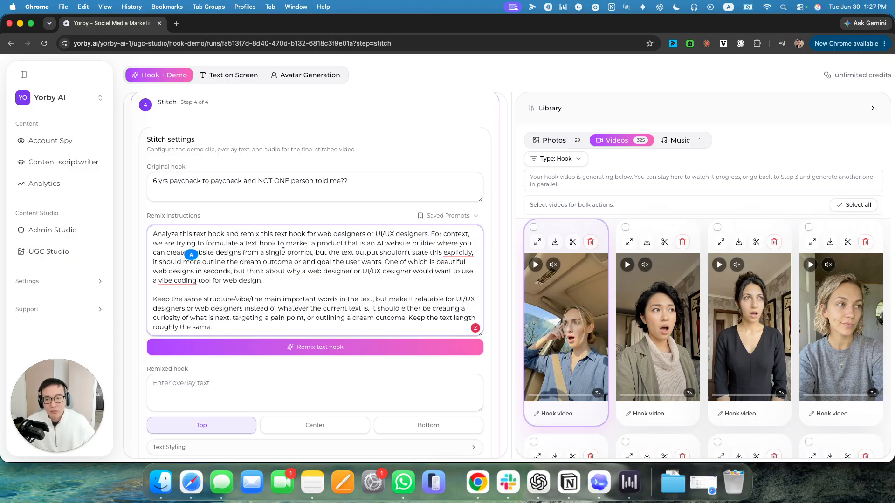
pyautogui.click(315, 353)
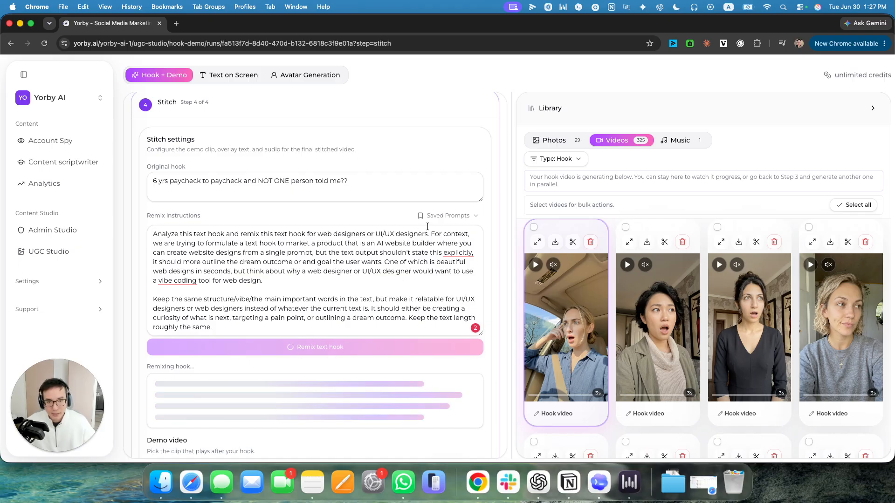
pyautogui.click(447, 216)
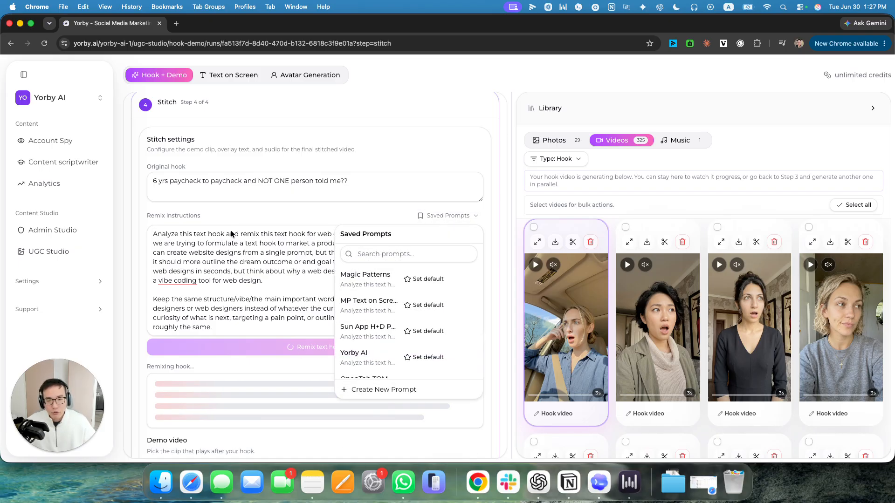
pyautogui.click(389, 391)
pyautogui.write('f')
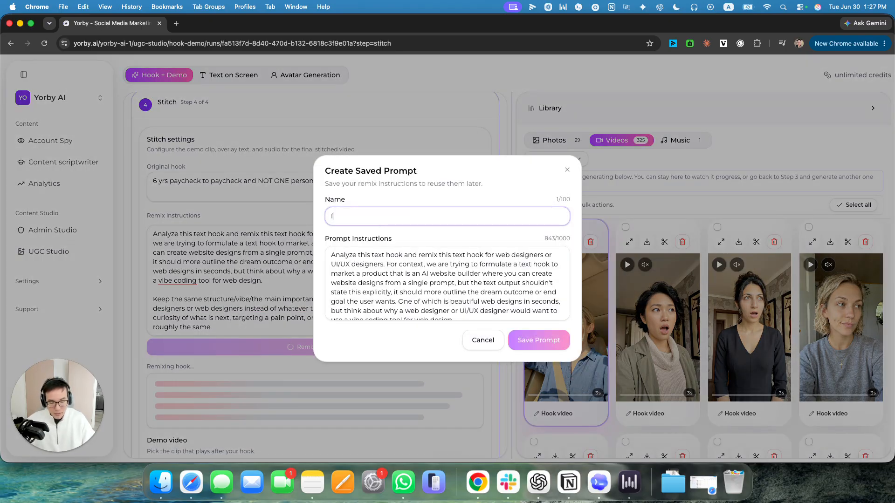
pyautogui.write('jkgsdafkljsahfkjlsda')
pyautogui.click(484, 341)
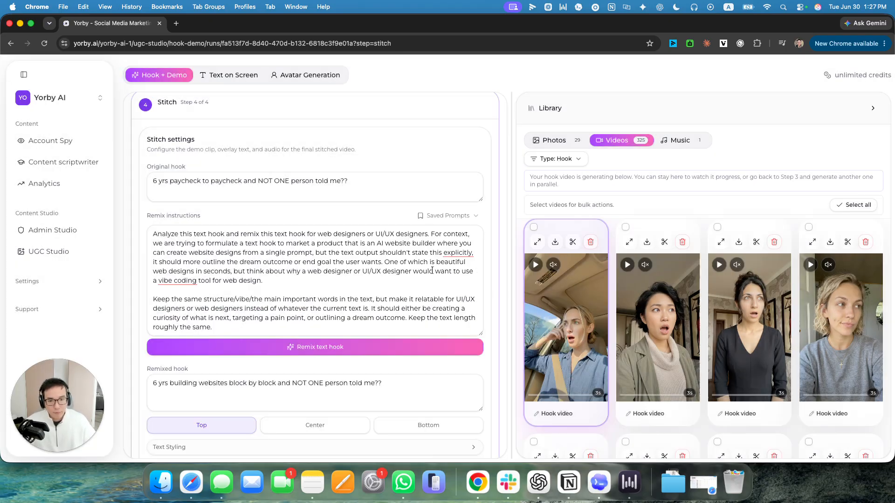
# Set the Magic Patterns prompt as the default remix prompt and look over the other saved prompts.
pyautogui.click(446, 216)
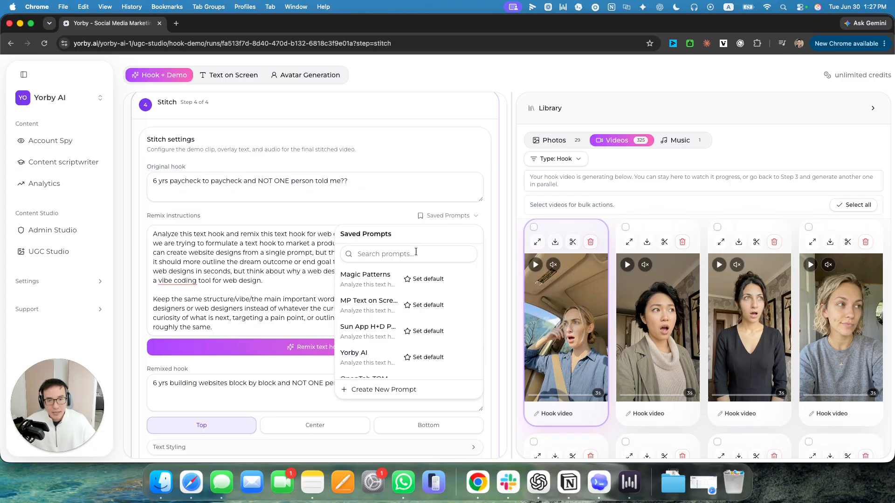
pyautogui.click(425, 279)
pyautogui.click(372, 222)
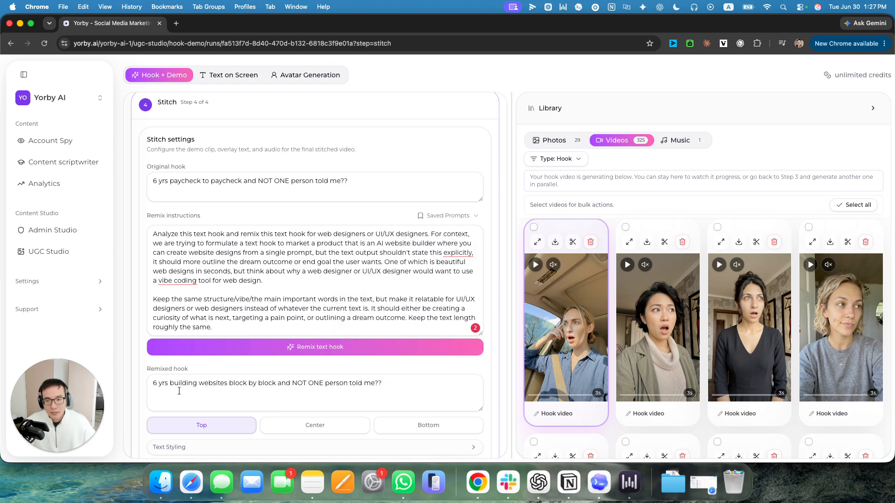
pyautogui.click(453, 214)
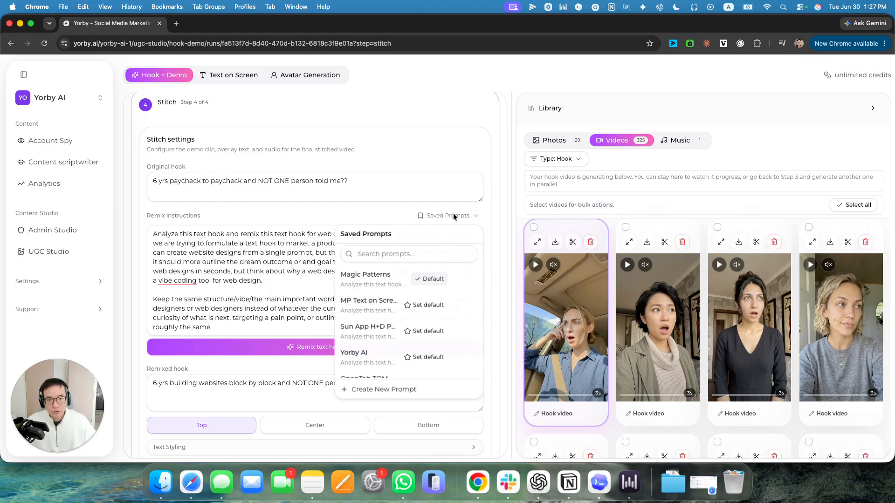
pyautogui.scroll(-1, 377, 326)
pyautogui.scroll(-3, 386, 343)
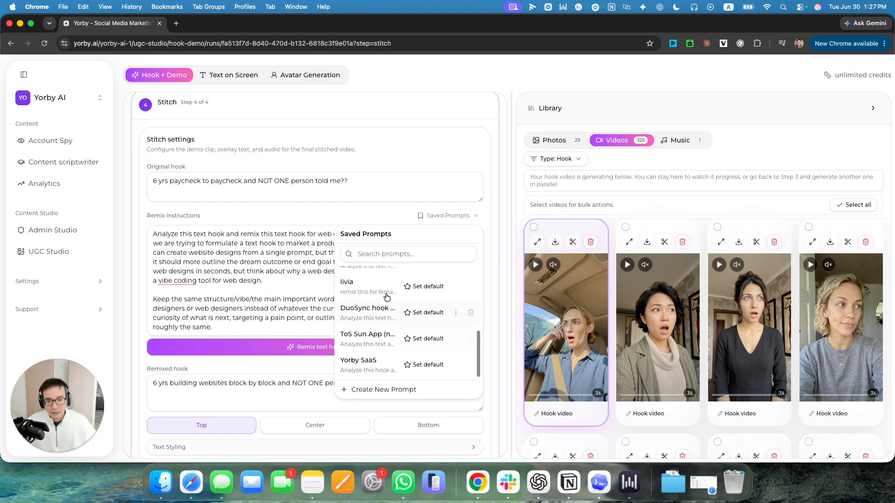
pyautogui.click(303, 298)
# Compare the remixed hook text with the original hook and the remix instructions.
pyautogui.scroll(-3, 303, 298)
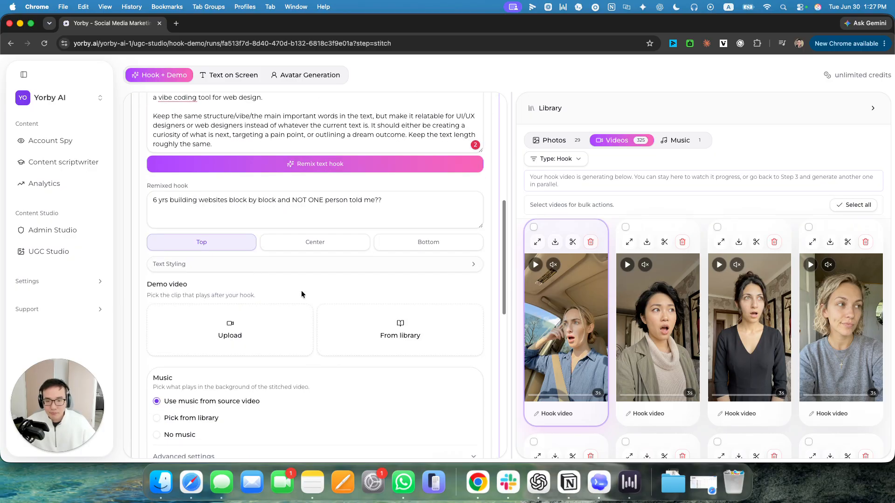
pyautogui.scroll(3, 304, 299)
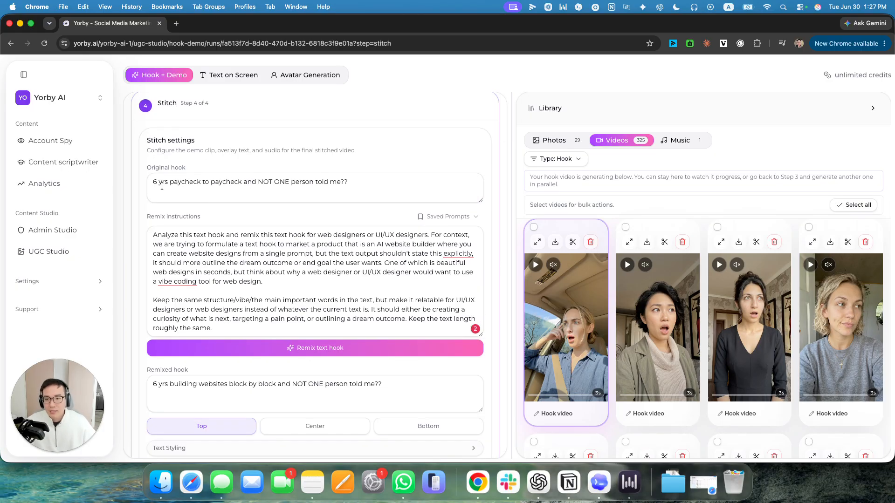
pyautogui.moveTo(155, 182); pyautogui.dragTo(273, 327)
pyautogui.scroll(-1, 273, 327)
pyautogui.moveTo(155, 368); pyautogui.dragTo(391, 369)
pyautogui.click(391, 369)
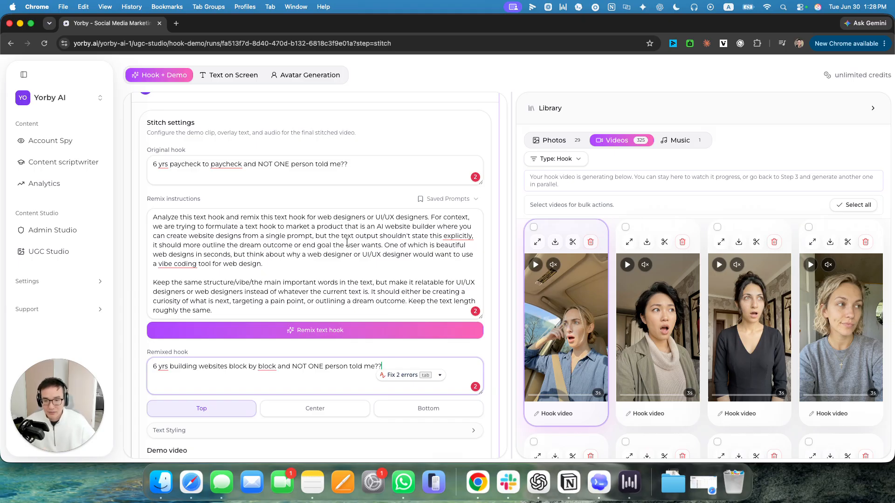
# Add the Magic Patterns Demo clip from the library as the demo video that plays after the hook.
pyautogui.scroll(-10, 347, 243)
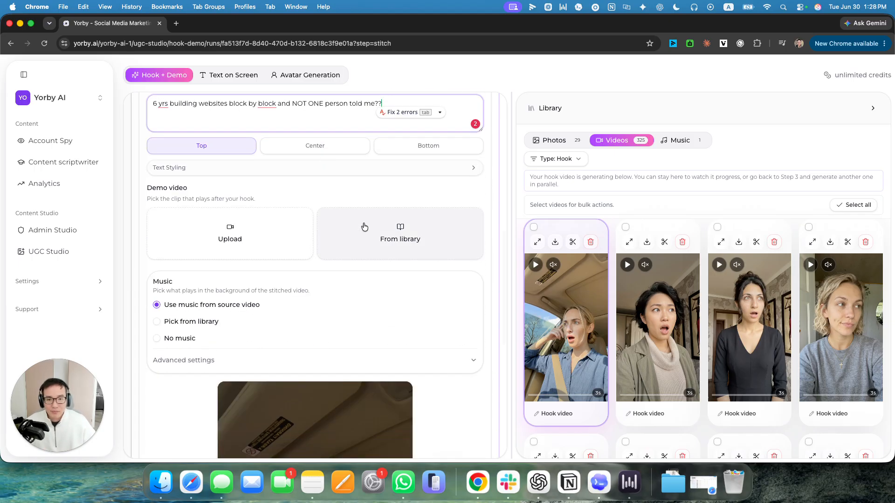
pyautogui.scroll(1, 311, 163)
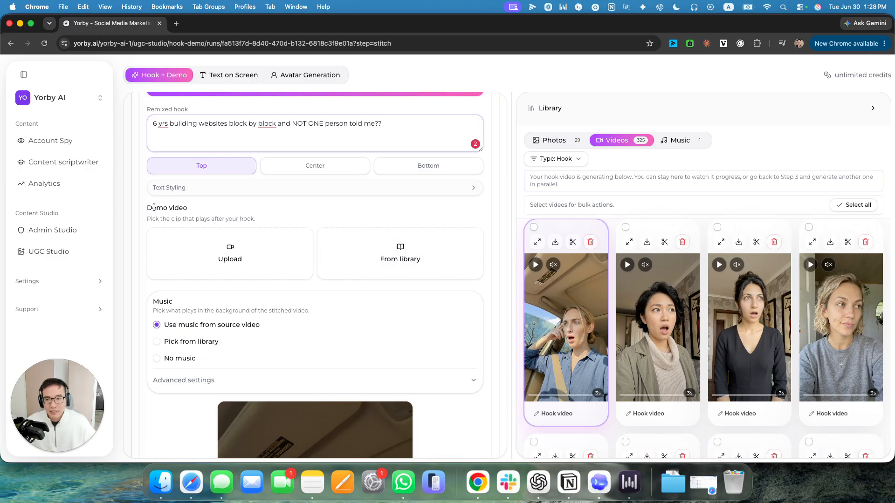
pyautogui.moveTo(152, 207); pyautogui.dragTo(201, 219)
pyautogui.click(408, 253)
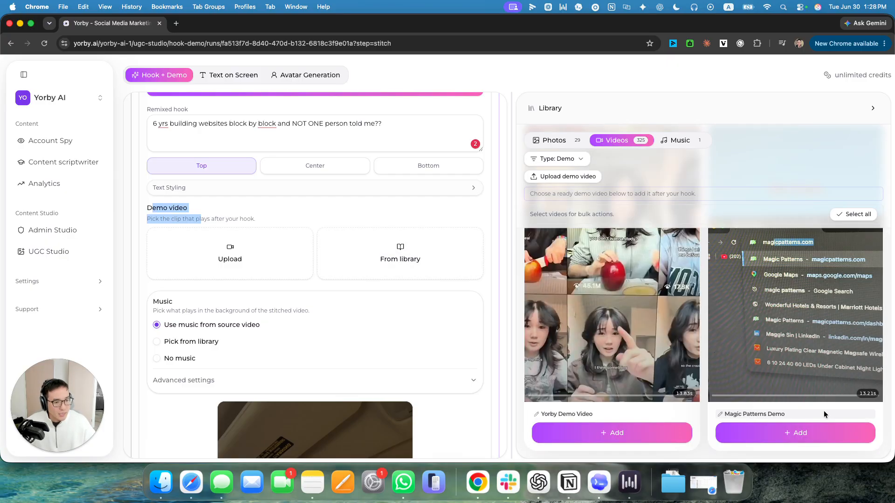
pyautogui.click(807, 437)
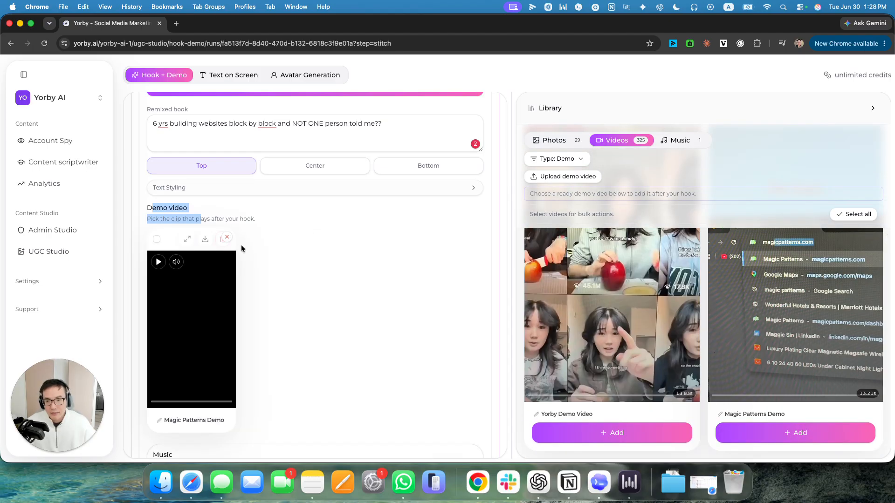
pyautogui.click(306, 240)
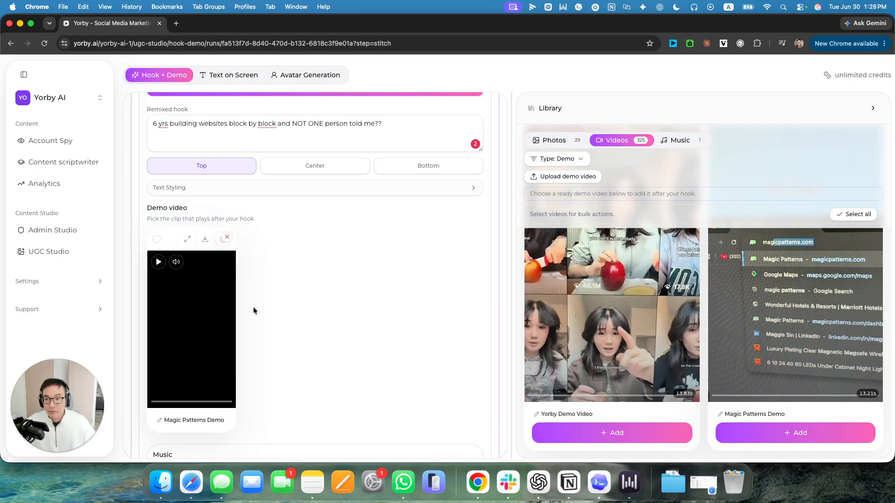
# Look through the library and no-music options for the background audio, and return to using music from the source video.
pyautogui.scroll(-6, 335, 247)
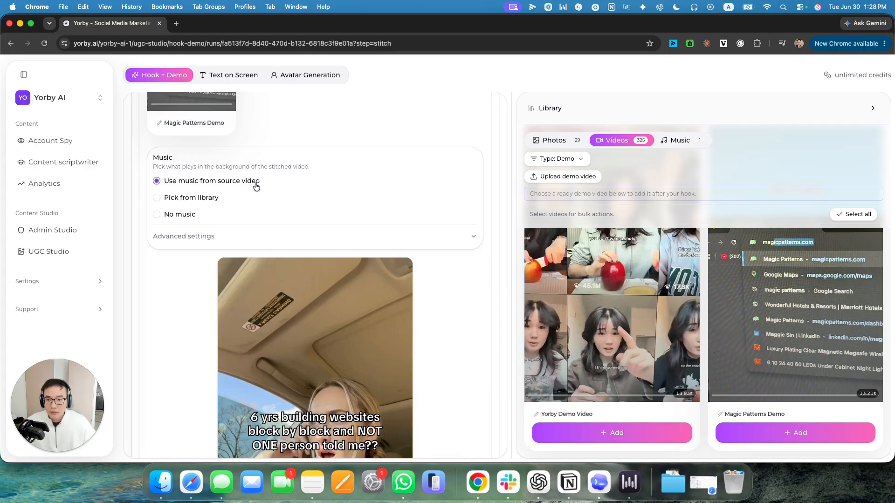
pyautogui.click(158, 198)
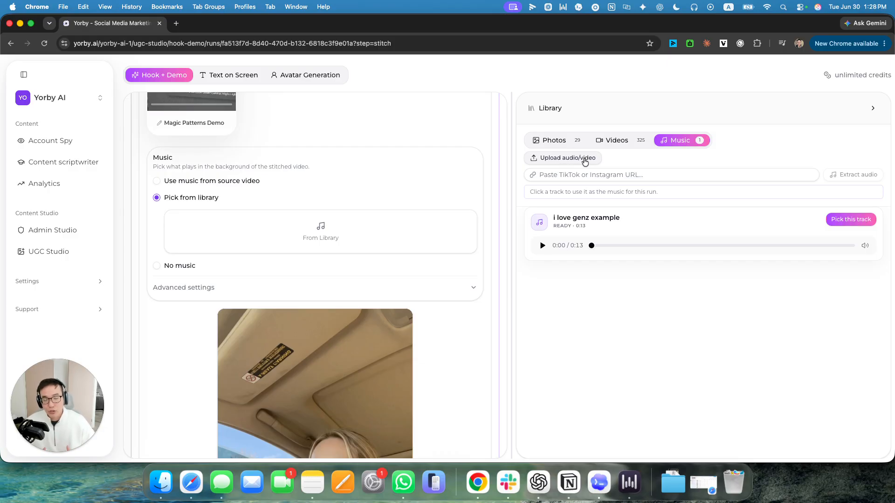
pyautogui.click(552, 175)
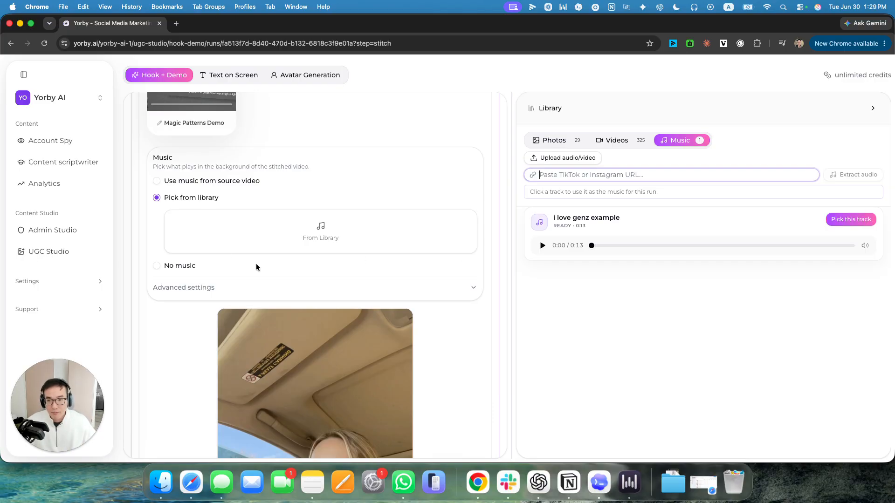
pyautogui.click(179, 266)
pyautogui.click(192, 182)
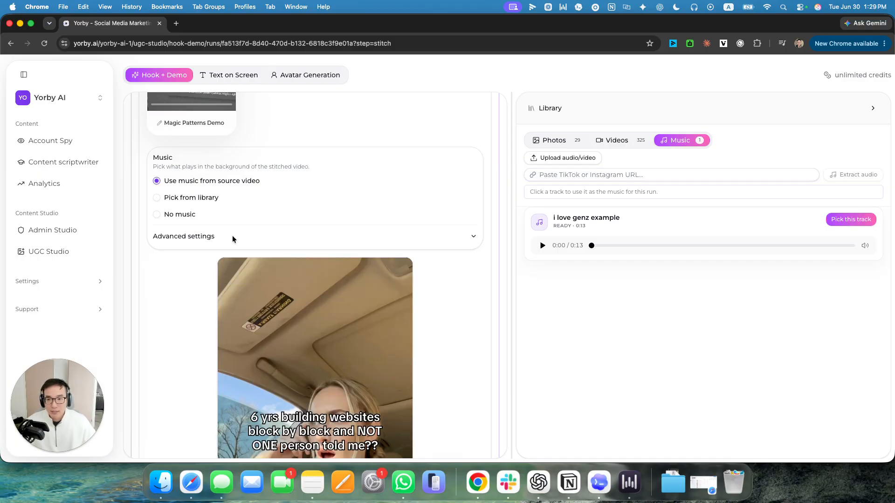
# Expand the advanced music settings and review the demo sound, hook and demo levels, and clip speed options.
pyautogui.click(232, 236)
pyautogui.scroll(-3, 294, 229)
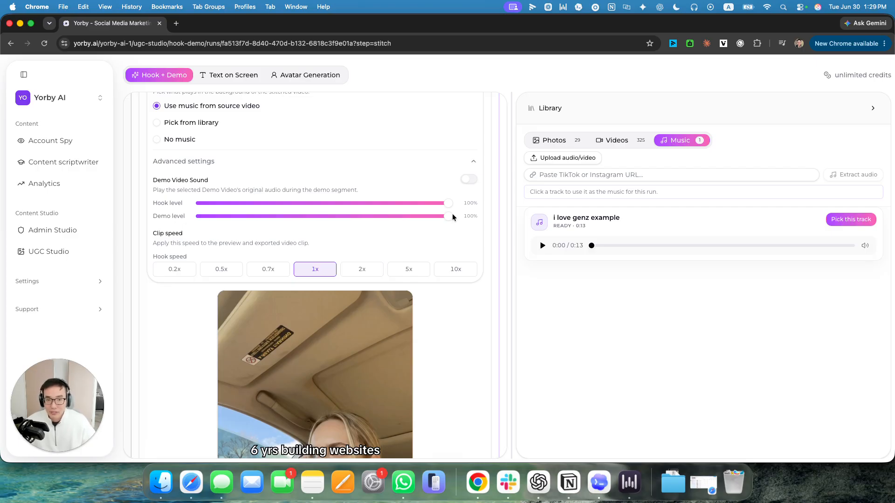
pyautogui.scroll(-3, 208, 259)
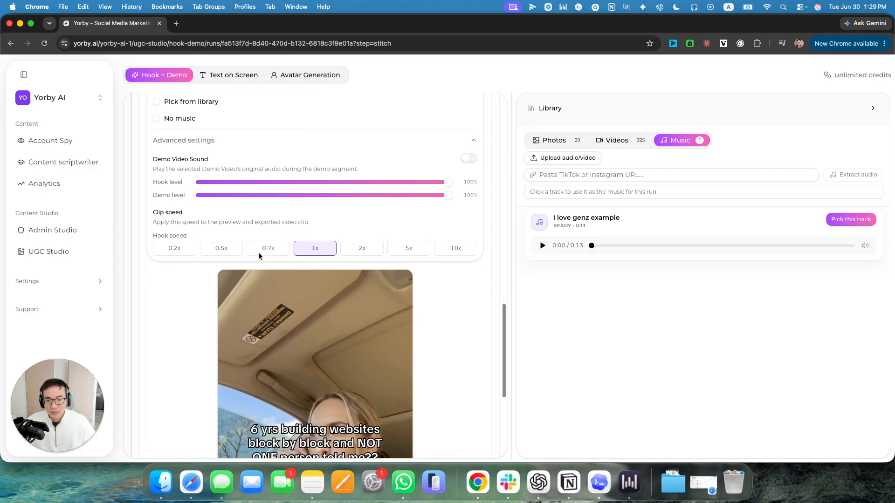
# Reposition the hook text overlay in the video preview so it sits horizontally centred just above the woman's head.
pyautogui.scroll(-3, 319, 239)
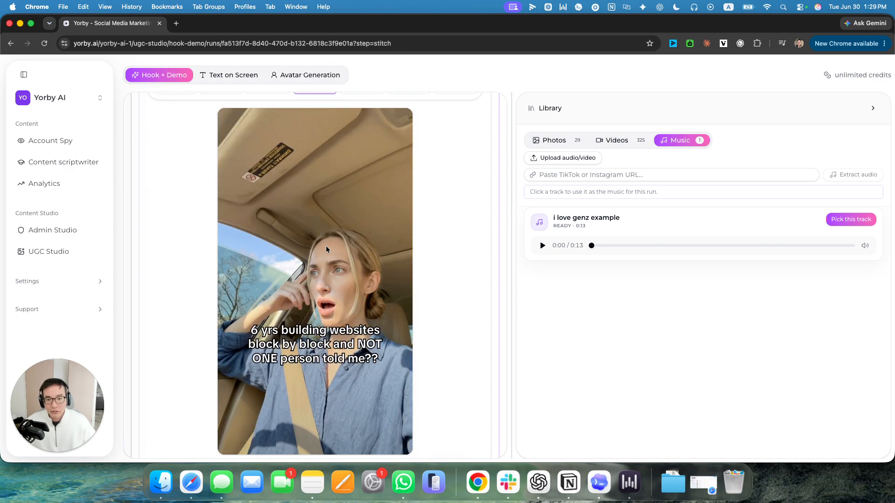
pyautogui.scroll(-1, 326, 245)
pyautogui.moveTo(326, 328); pyautogui.dragTo(314, 182)
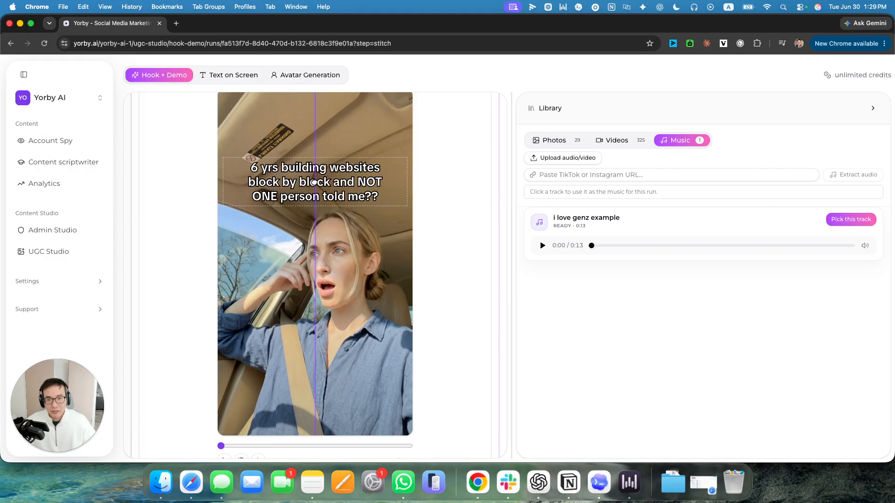
pyautogui.scroll(3, 368, 182)
pyautogui.scroll(-1, 360, 242)
pyautogui.moveTo(351, 243); pyautogui.dragTo(316, 332)
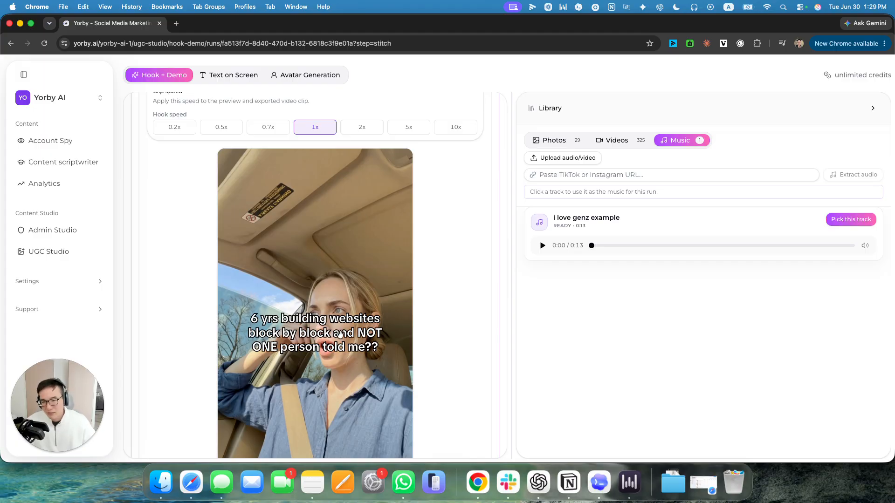
pyautogui.moveTo(341, 333); pyautogui.dragTo(322, 229)
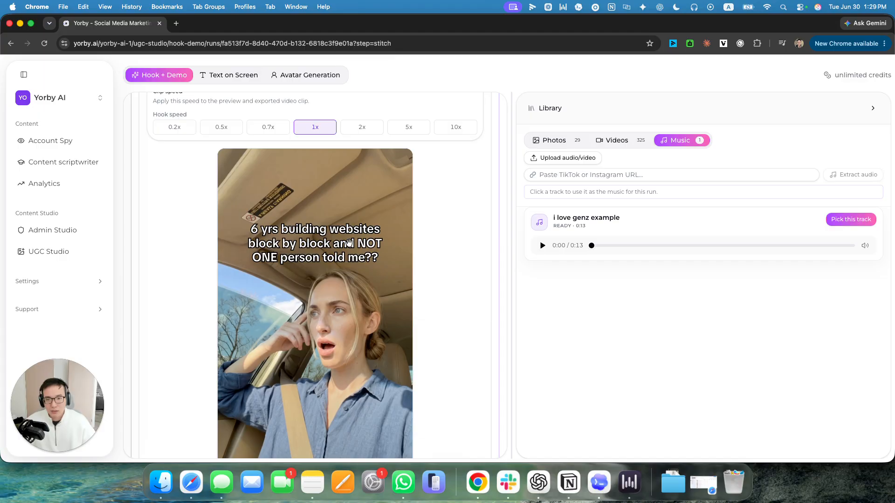
# Check the text placement in the source hook video and return to the stitch step.
pyautogui.scroll(15, 348, 223)
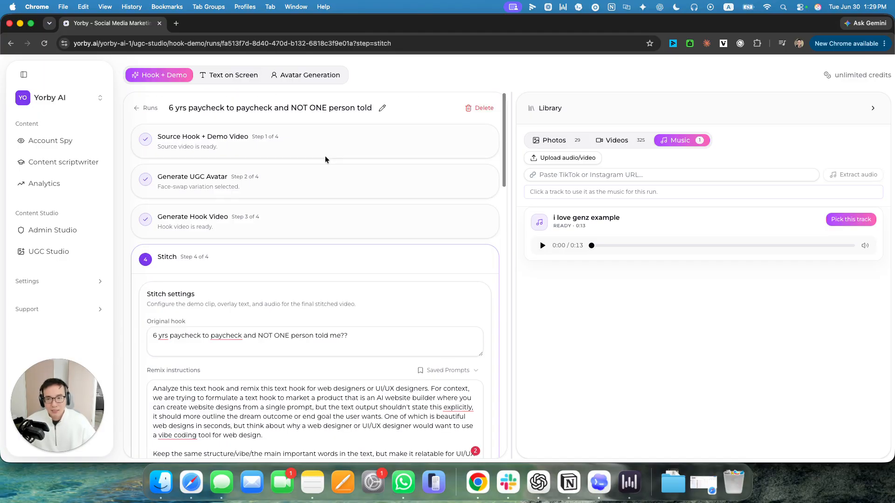
pyautogui.click(325, 154)
pyautogui.scroll(-7, 365, 259)
pyautogui.scroll(7, 345, 279)
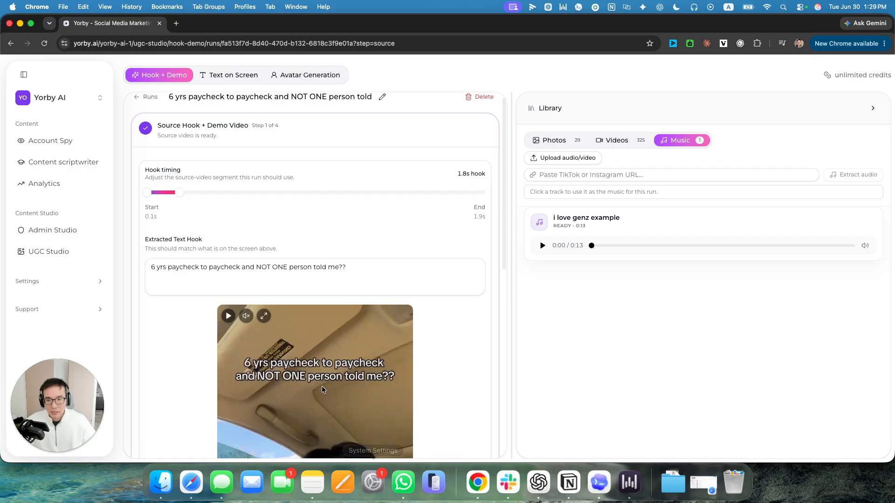
pyautogui.scroll(-9, 322, 386)
pyautogui.click(276, 444)
pyautogui.scroll(-4, 352, 316)
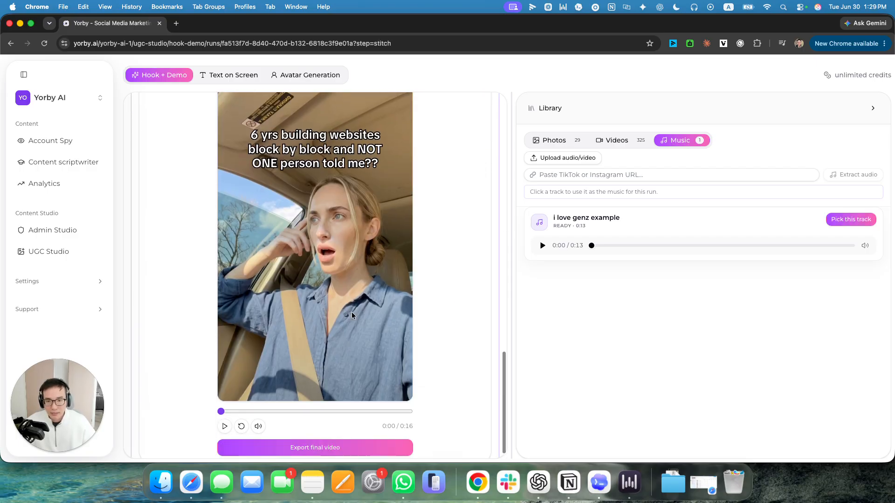
# Play the stitched preview from the hook into the Magic Patterns demo.
pyautogui.click(224, 426)
pyautogui.scroll(2, 438, 391)
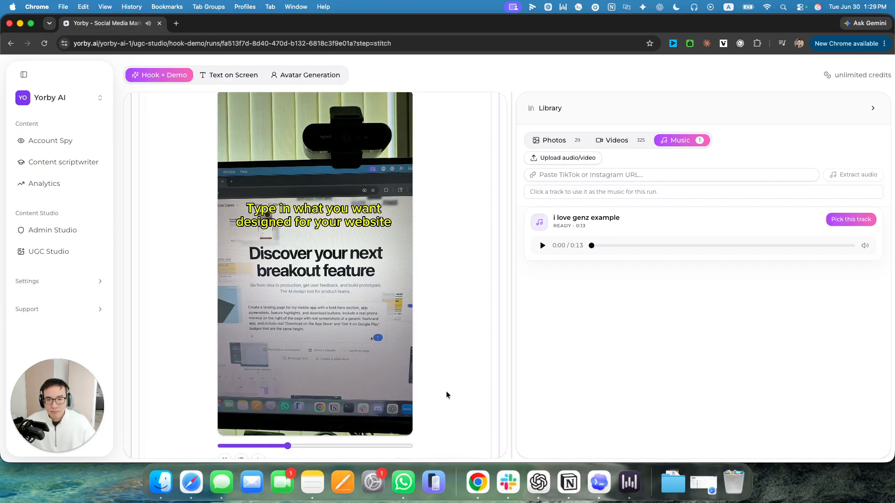
pyautogui.scroll(-1, 443, 378)
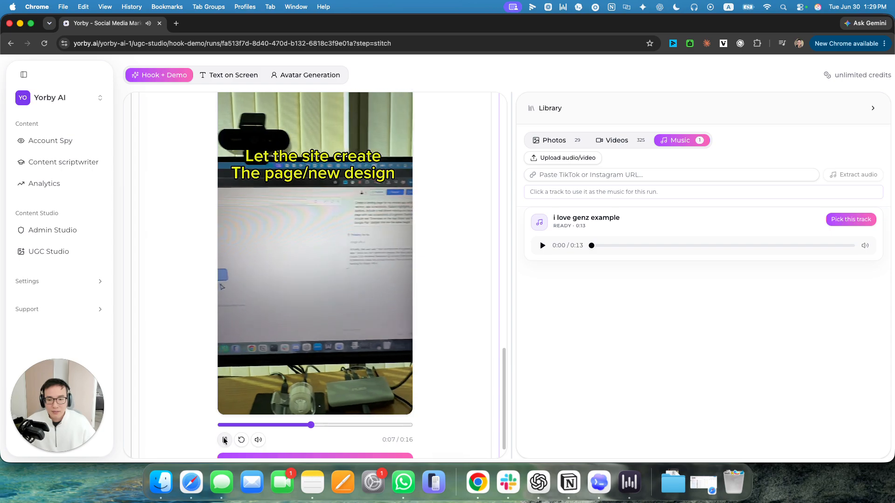
# Reopen the source video step and play the source hook with its sound on.
pyautogui.scroll(15, 434, 298)
pyautogui.click(302, 138)
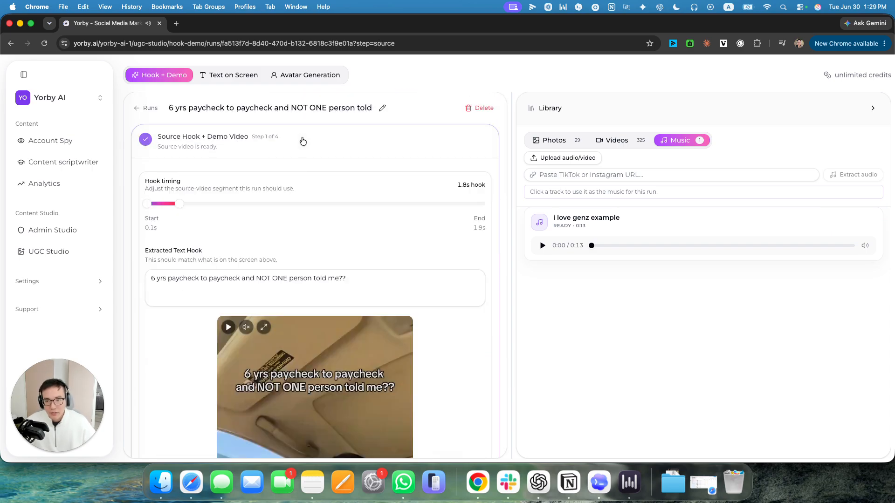
pyautogui.scroll(-3, 328, 235)
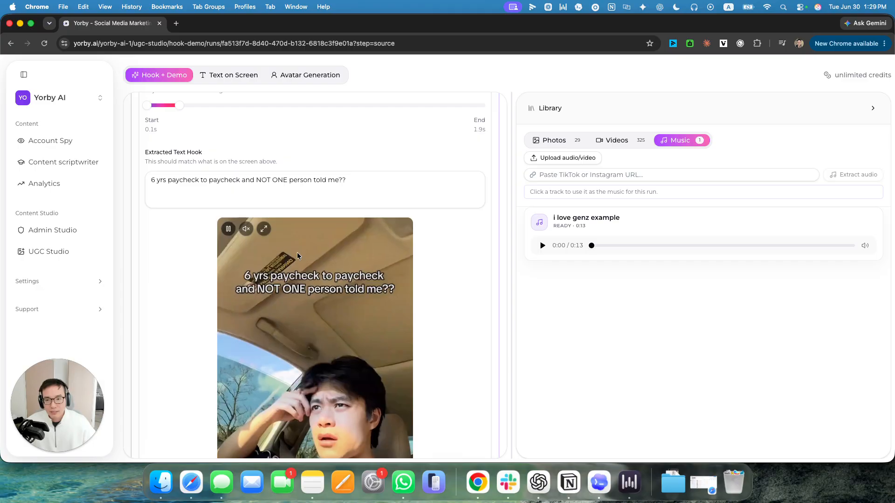
pyautogui.scroll(-4, 329, 252)
pyautogui.scroll(2, 329, 253)
pyautogui.click(246, 116)
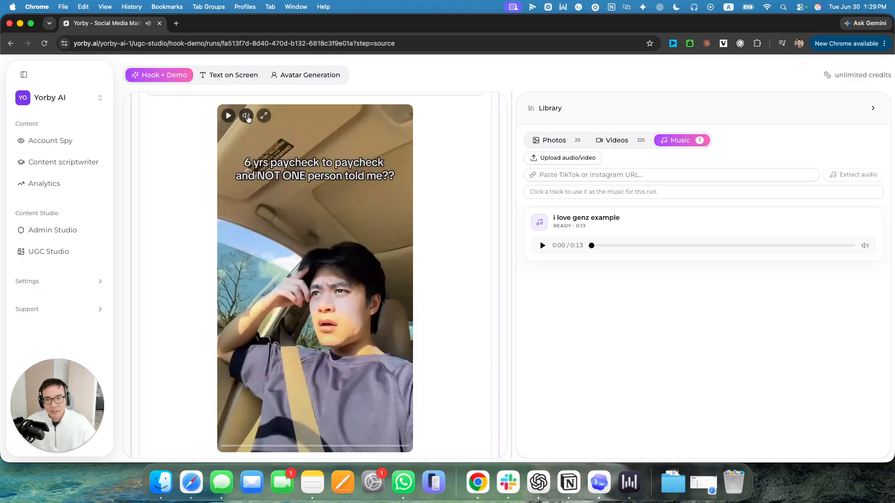
pyautogui.scroll(5, 321, 197)
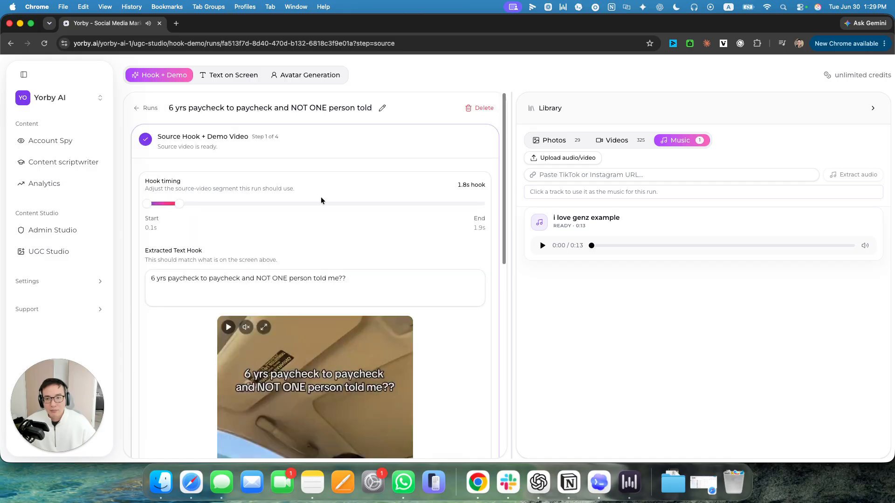
# Watch the original TikTok post behind the source video and return to the run's stitch step.
pyautogui.scroll(-10, 354, 299)
pyautogui.click(247, 295)
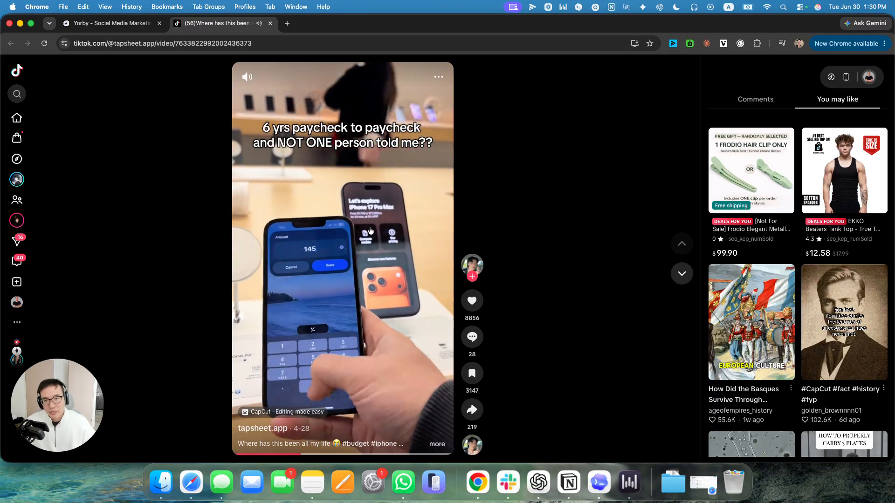
pyautogui.click(107, 23)
pyautogui.scroll(5, 384, 207)
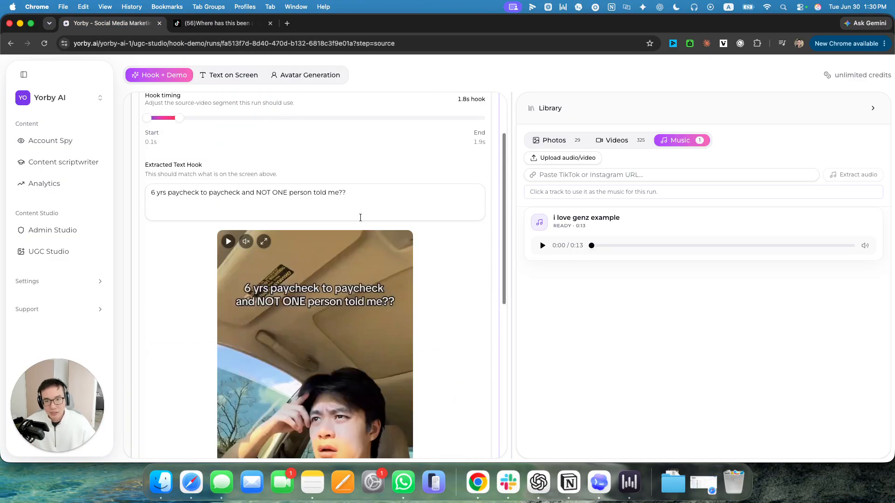
pyautogui.scroll(-5, 301, 211)
pyautogui.click(275, 446)
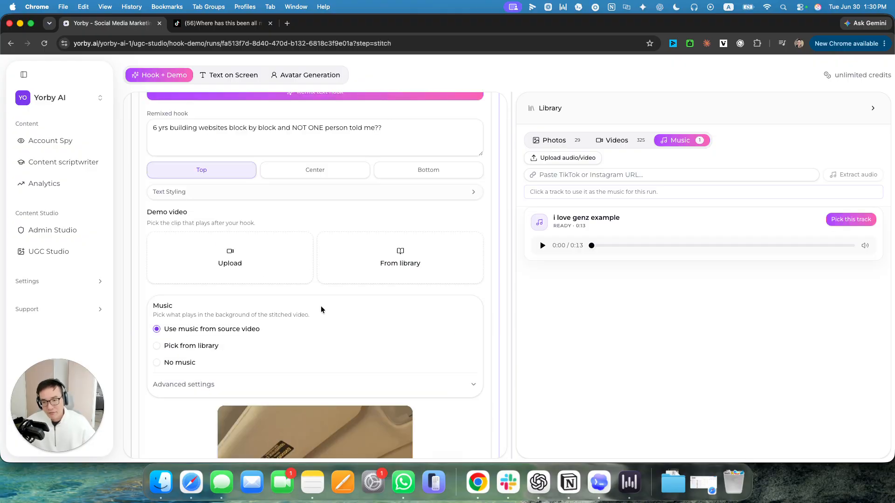
# Mute the stitched preview, play it into the demo clip and pause it.
pyautogui.scroll(-5, 447, 303)
pyautogui.scroll(-5, 442, 301)
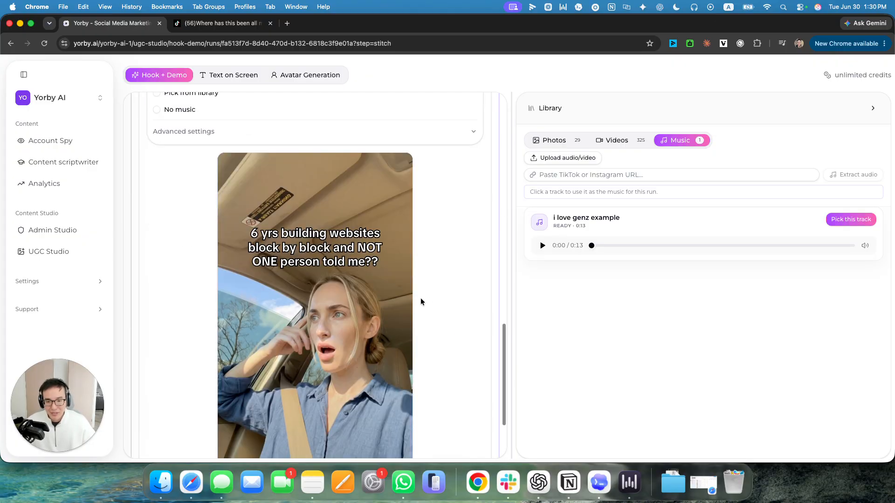
pyautogui.click(258, 425)
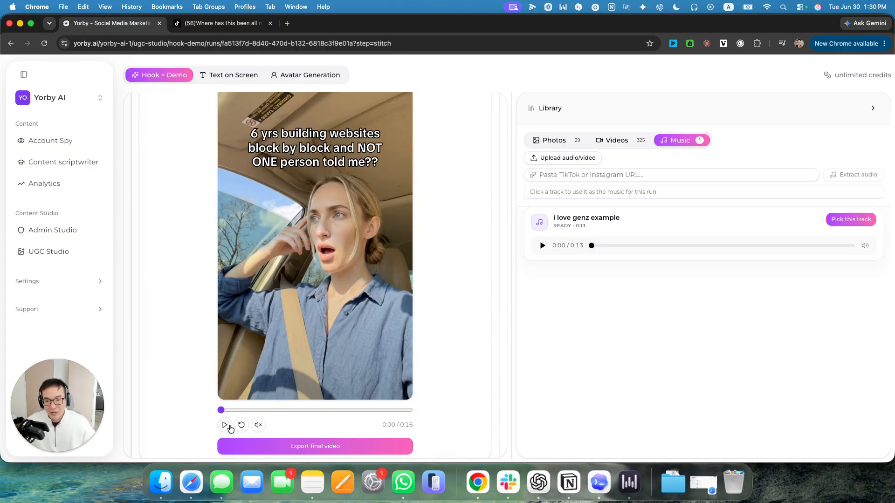
pyautogui.click(224, 425)
pyautogui.scroll(1, 325, 279)
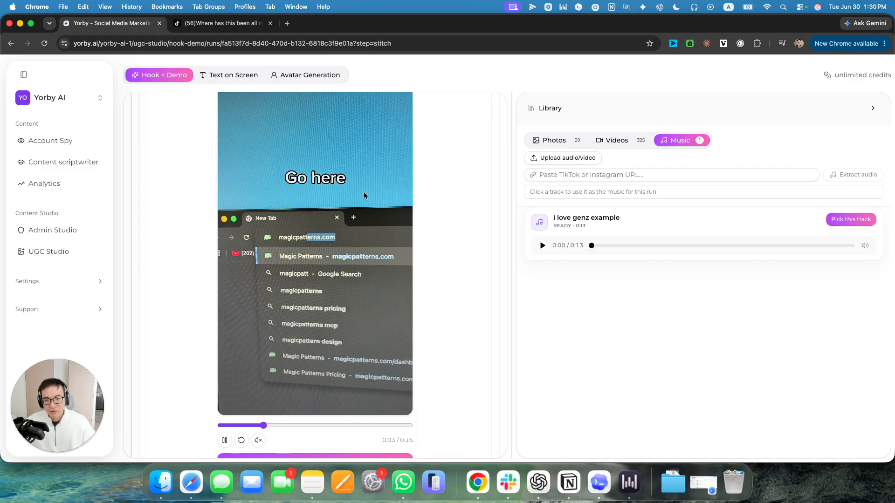
pyautogui.click(225, 440)
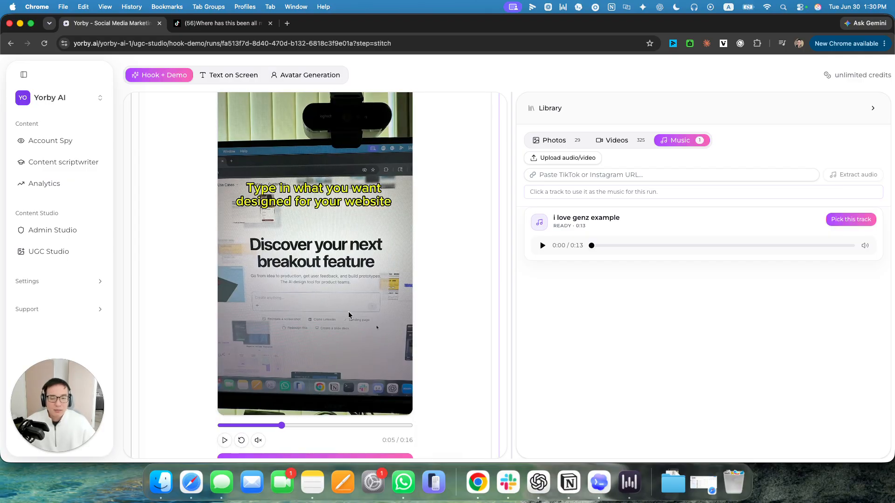
# Set the background music to the library track "i love genz example" and play the stitched preview with it.
pyautogui.scroll(5, 401, 291)
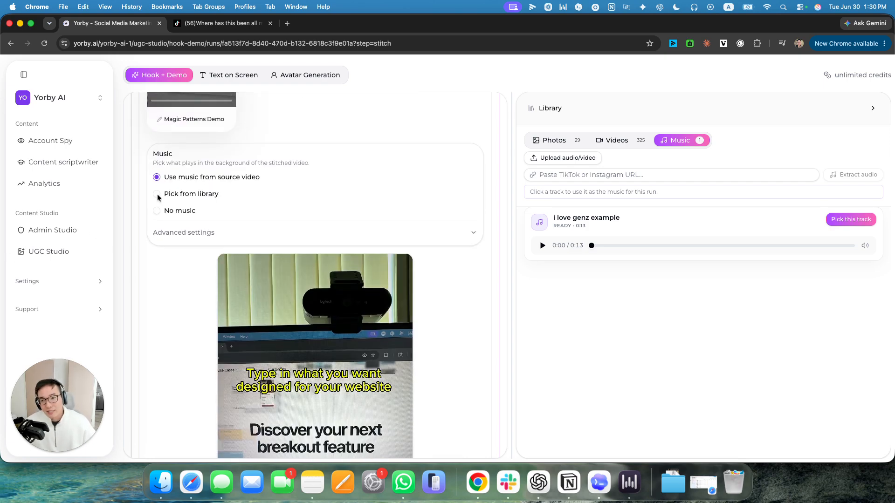
pyautogui.click(157, 194)
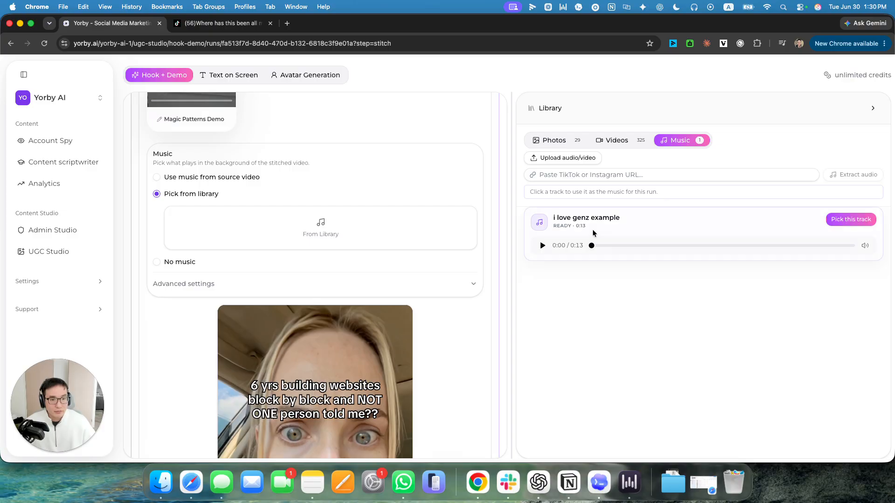
pyautogui.click(862, 220)
pyautogui.scroll(-5, 339, 239)
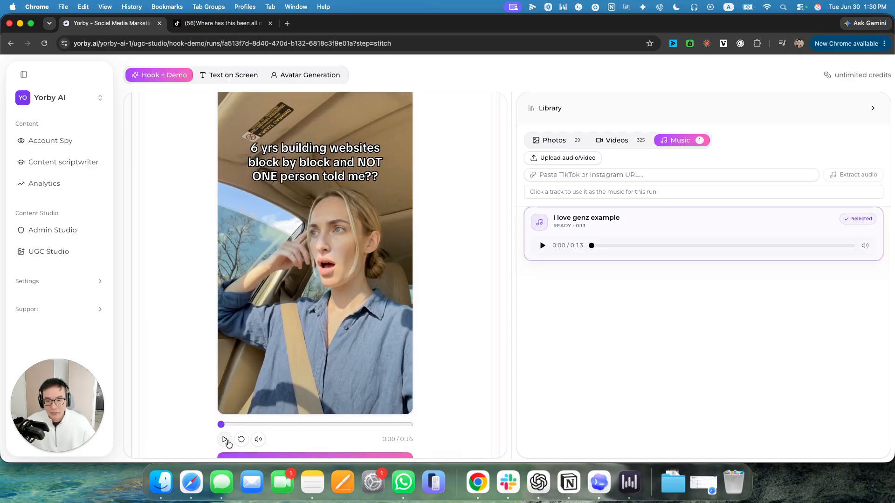
pyautogui.click(224, 440)
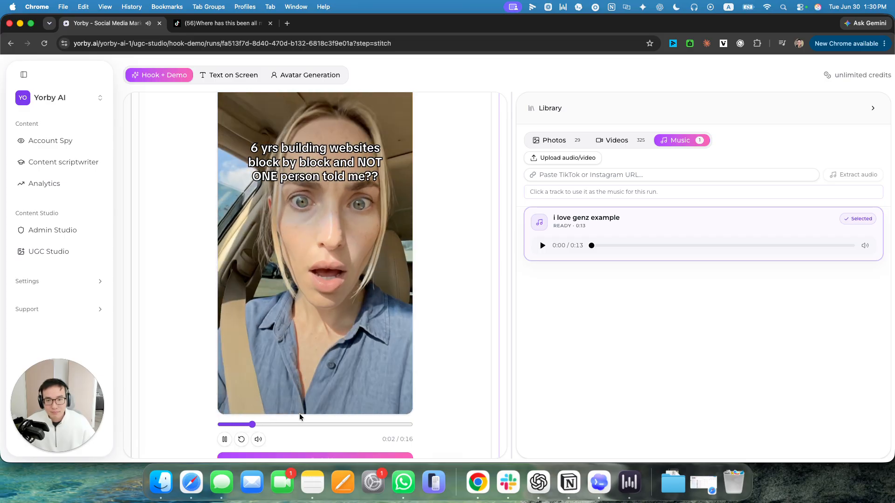
# Play the stitched preview into the demo clip and pause it at 0:06.
pyautogui.scroll(1, 408, 407)
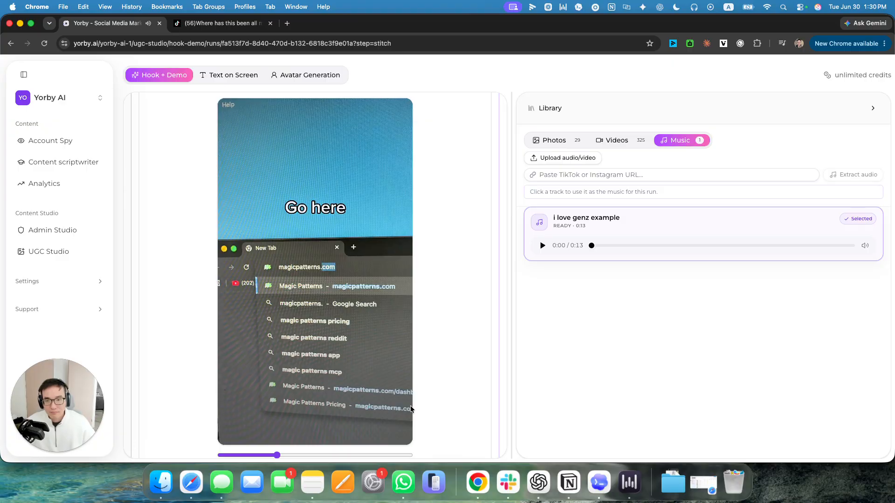
pyautogui.scroll(-1, 279, 445)
pyautogui.click(224, 451)
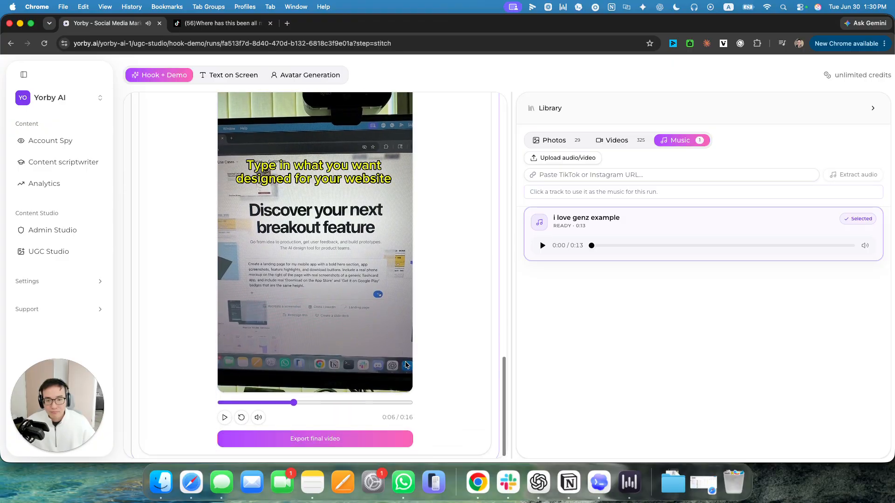
pyautogui.scroll(5, 380, 201)
pyautogui.scroll(-6, 380, 201)
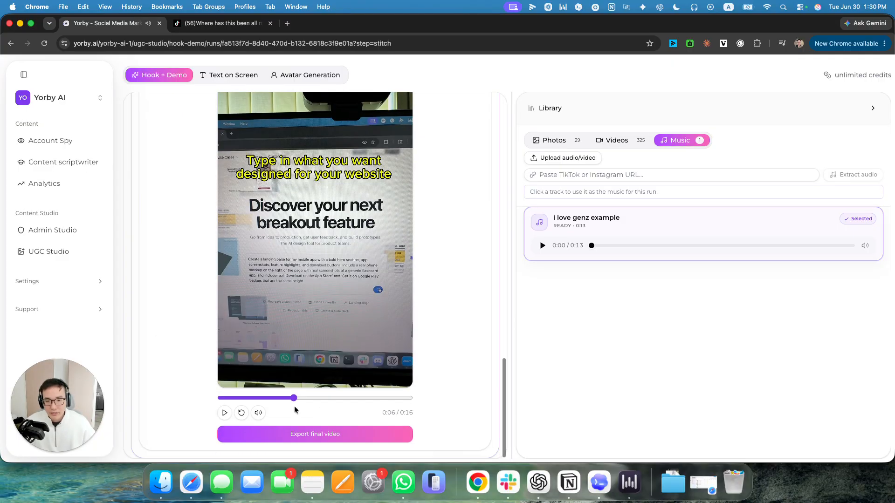
# Open the hook's text styling and reduce the TikTok text size to 39%.
pyautogui.scroll(8, 396, 192)
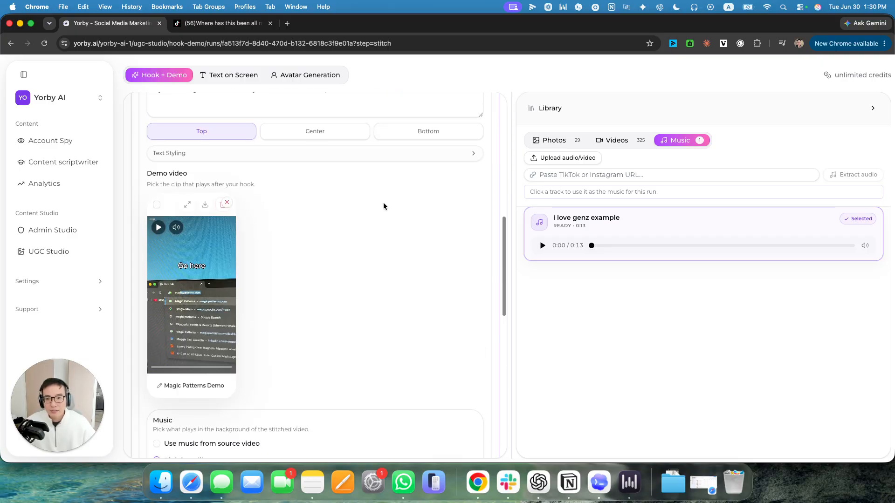
pyautogui.scroll(3, 351, 225)
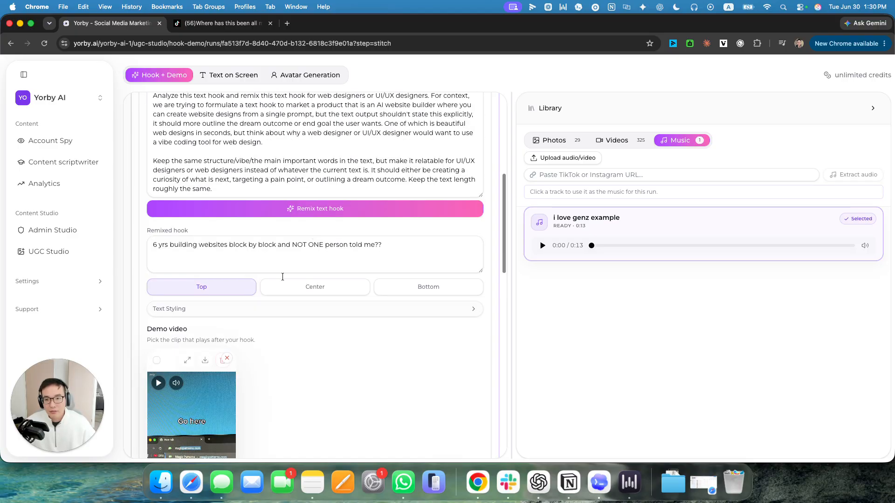
pyautogui.click(275, 306)
pyautogui.scroll(-2, 217, 235)
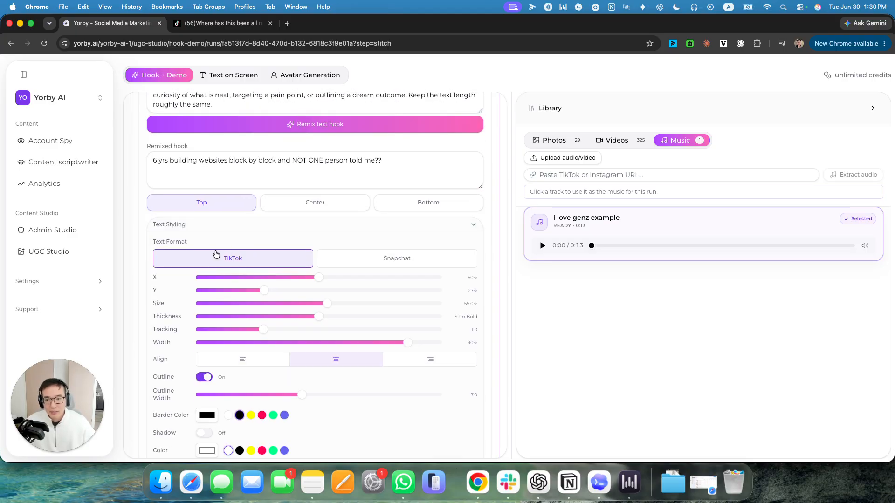
pyautogui.scroll(-3, 216, 254)
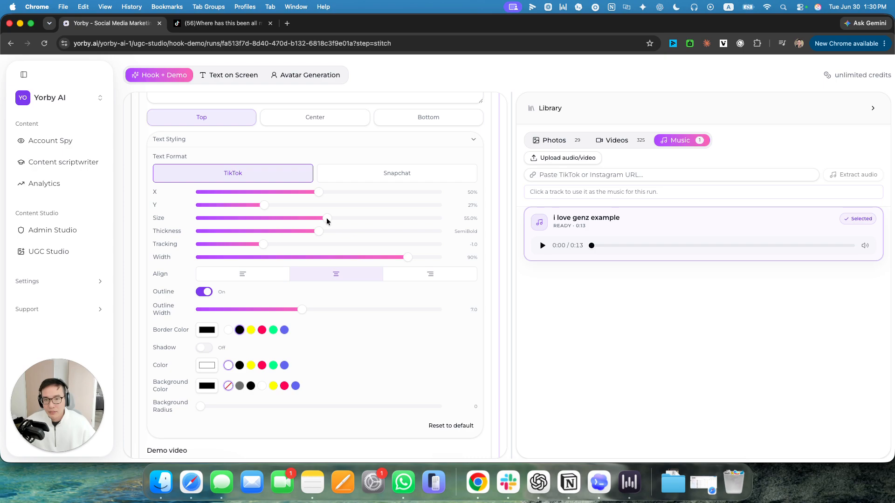
pyautogui.moveTo(327, 219); pyautogui.dragTo(286, 218)
pyautogui.scroll(-10, 347, 256)
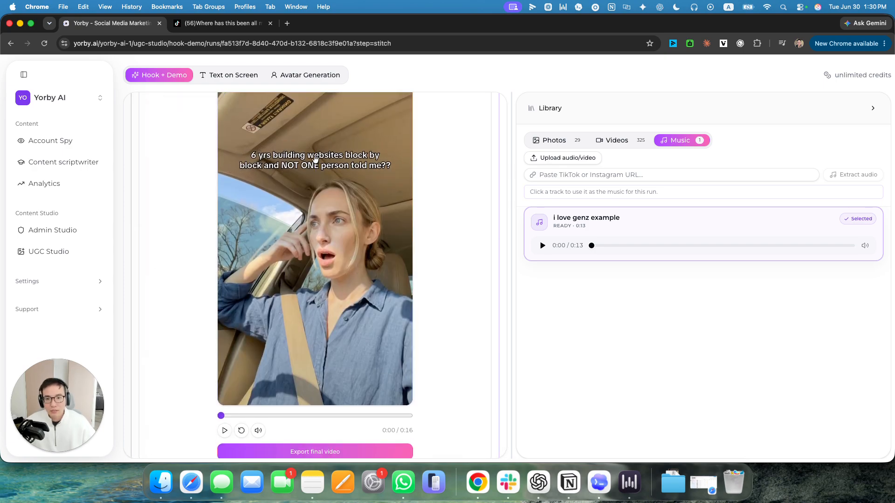
# Switch the hook text to the Snapchat format and move its caption up to a Y position of 28%.
pyautogui.scroll(15, 315, 159)
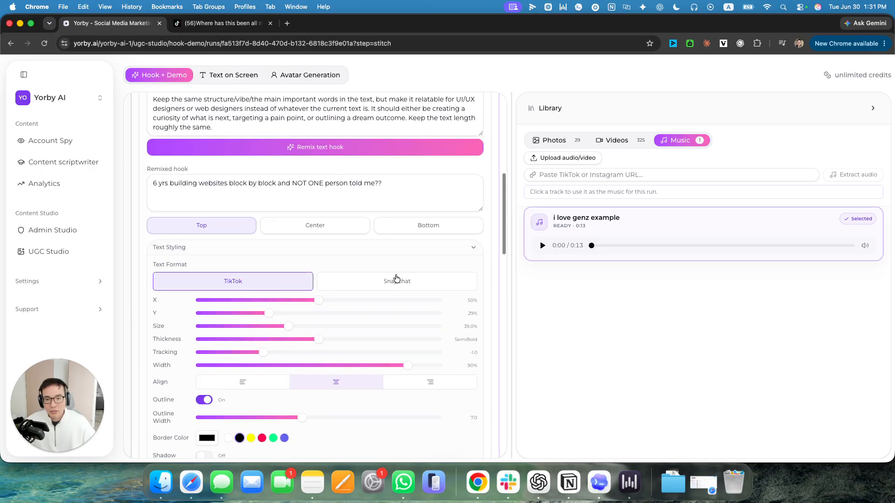
pyautogui.click(396, 280)
pyautogui.scroll(-10, 353, 287)
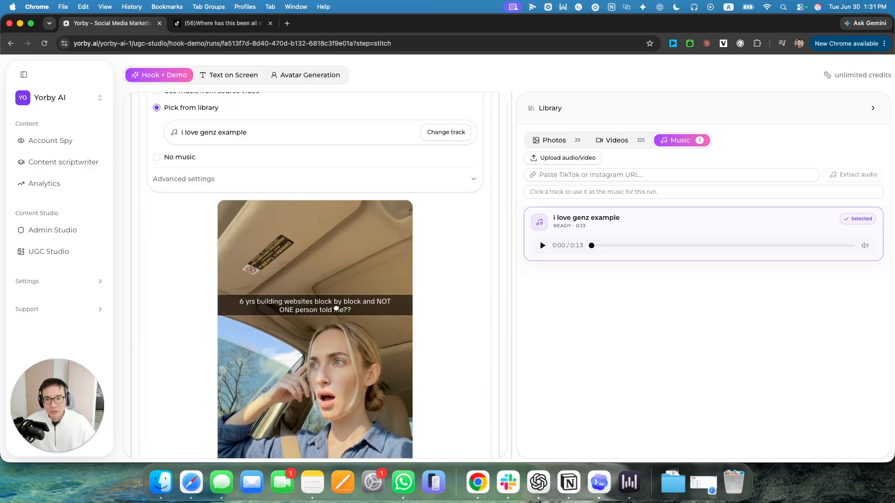
pyautogui.moveTo(336, 308); pyautogui.dragTo(352, 299)
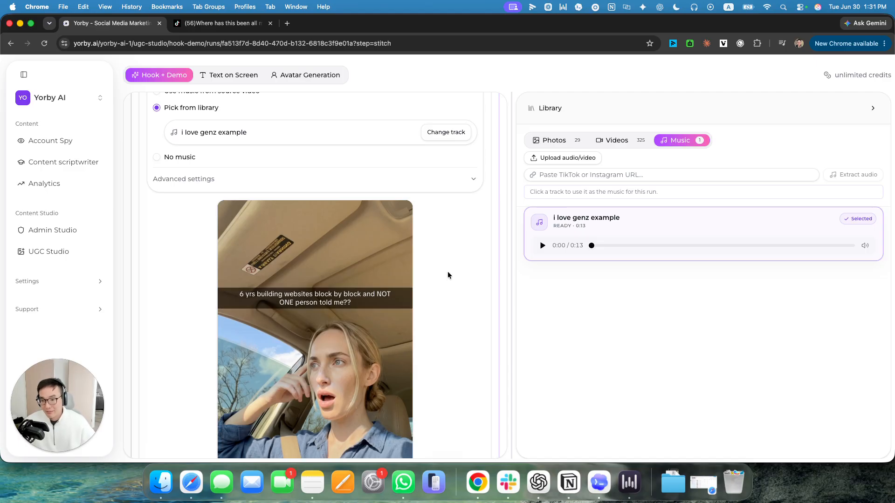
# Try left alignment on the Snapchat hook text and return it to centre alignment.
pyautogui.scroll(10, 466, 287)
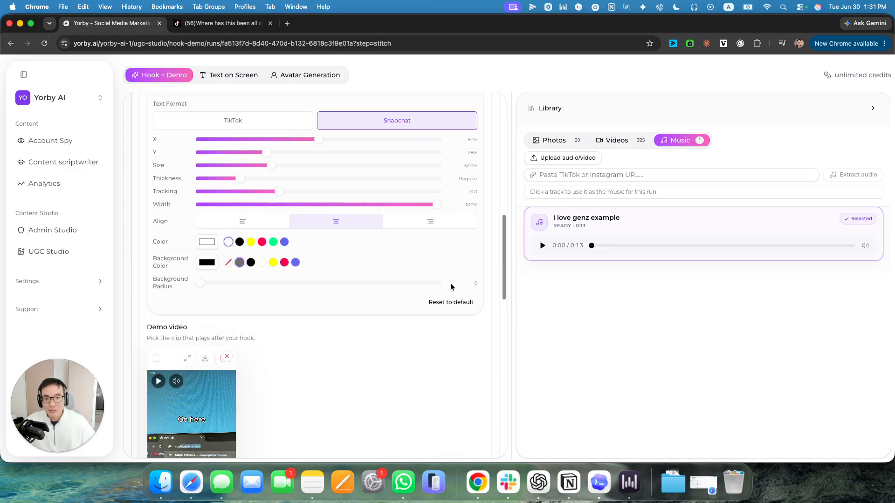
pyautogui.click(240, 221)
pyautogui.scroll(-5, 393, 317)
pyautogui.scroll(7, 316, 305)
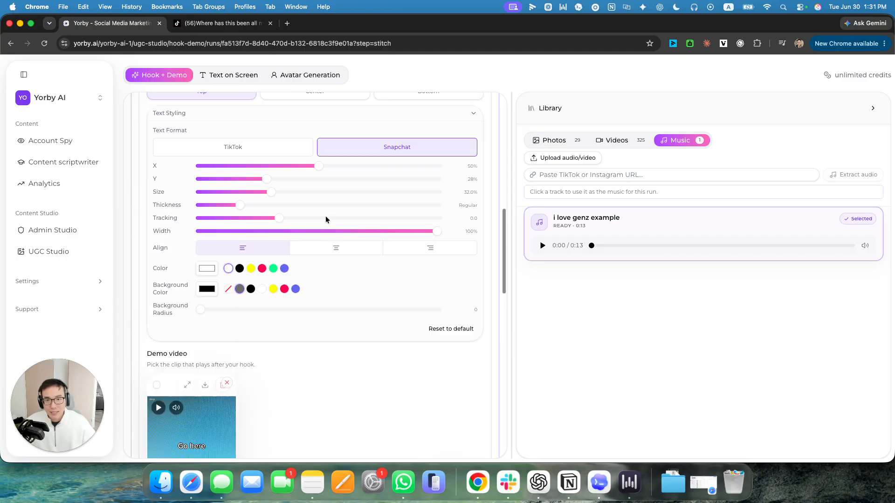
pyautogui.scroll(1, 327, 222)
pyautogui.click(335, 259)
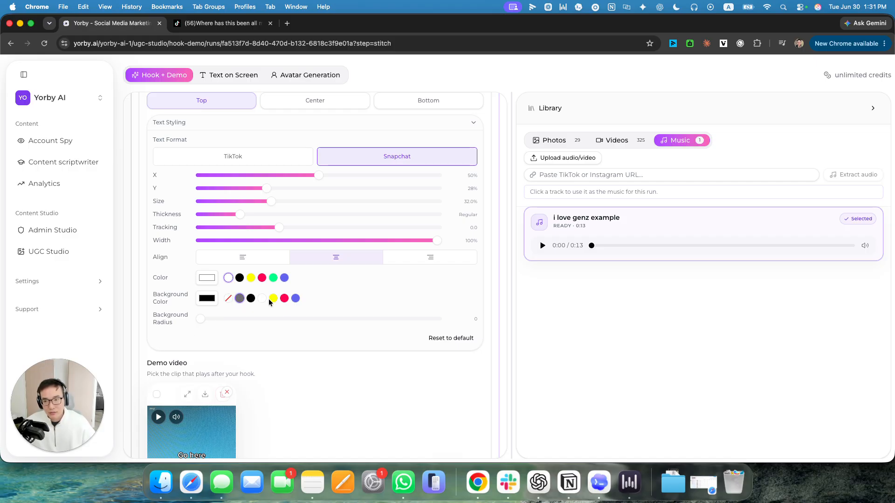
# Switch the hook text back to the TikTok format and move it up to a Y position of 29%.
pyautogui.scroll(-6, 304, 301)
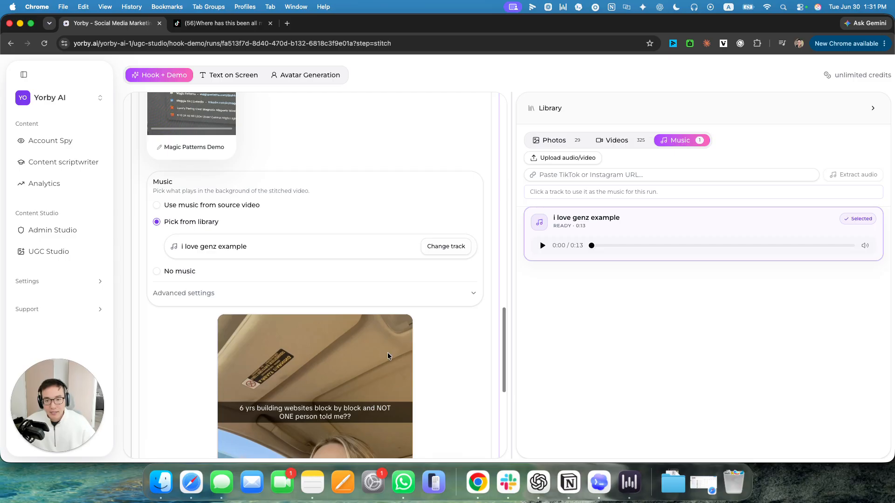
pyautogui.scroll(10, 387, 353)
pyautogui.click(286, 357)
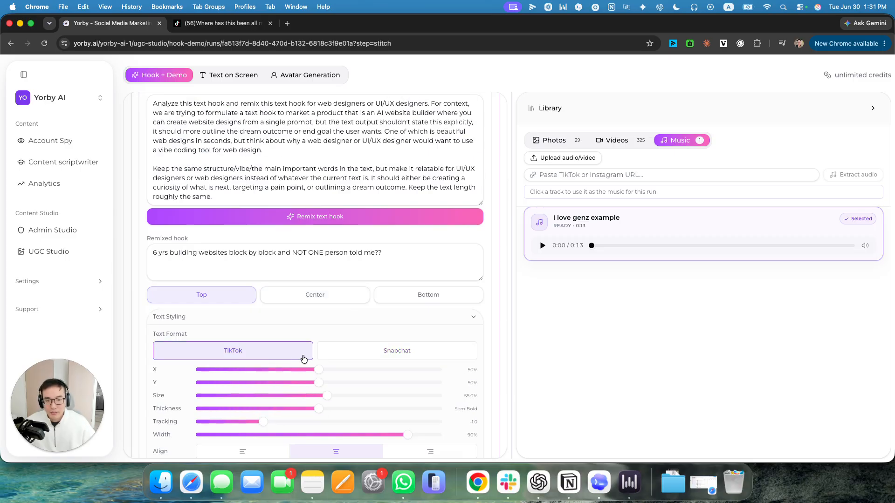
pyautogui.scroll(-15, 304, 359)
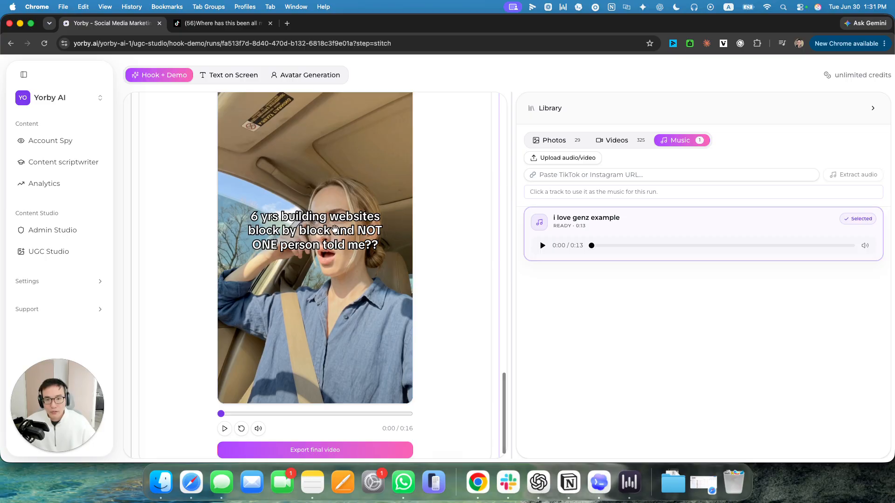
# Split the remixed hook with blank lines into "6 yrs building websites block", "by block and NOT ONE" and "person told me??".
pyautogui.scroll(12, 285, 191)
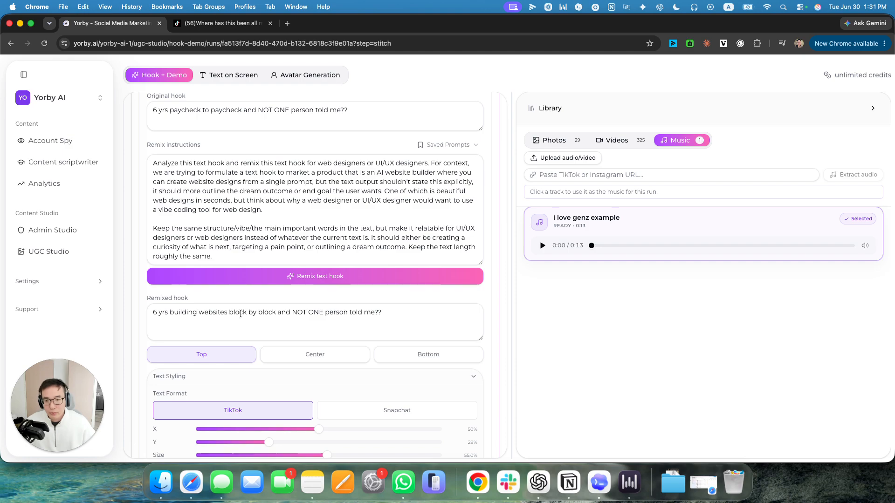
pyautogui.click(250, 313)
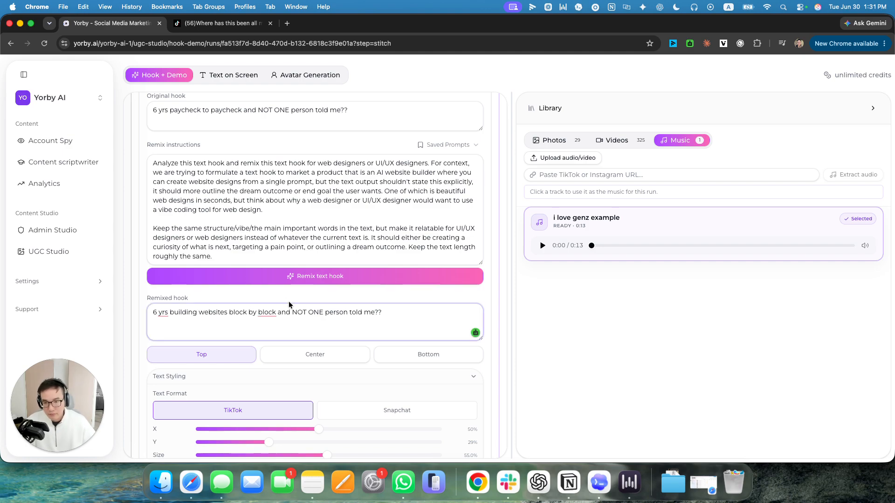
pyautogui.press('Return')
pyautogui.press('Return')
pyautogui.click(229, 331)
pyautogui.press('Return')
pyautogui.press('Return')
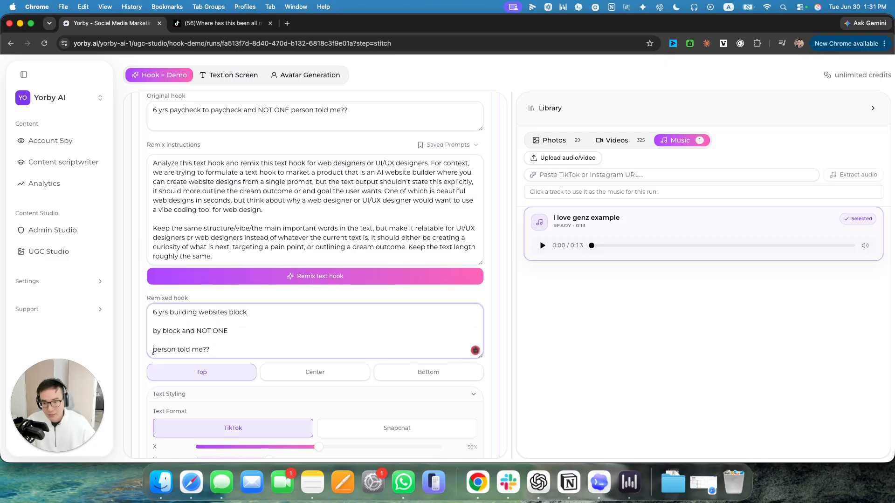
pyautogui.scroll(-10, 247, 214)
pyautogui.scroll(6, 251, 214)
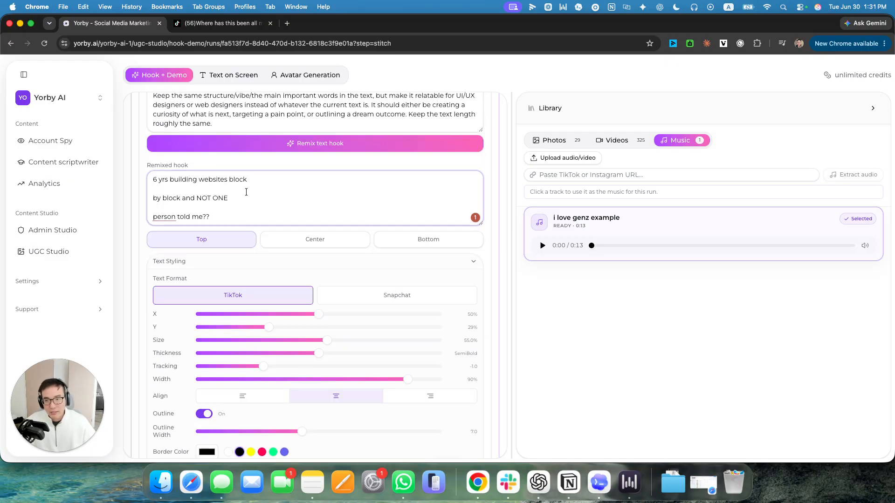
pyautogui.scroll(-10, 228, 205)
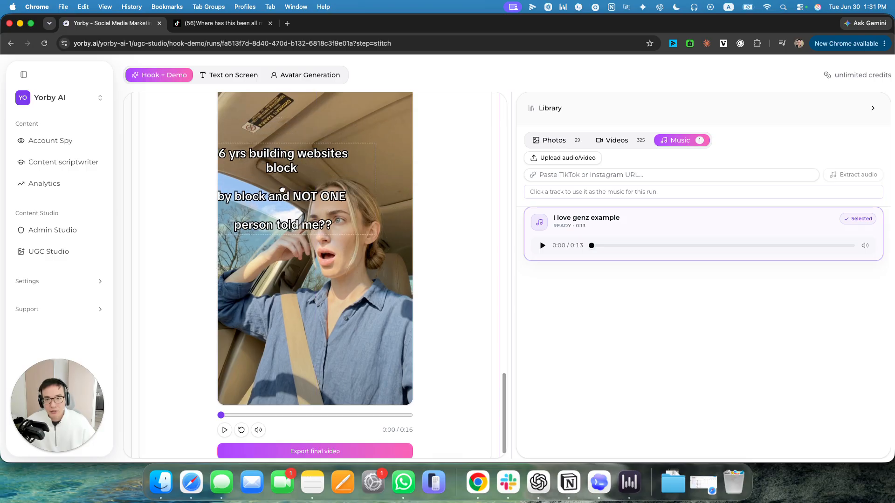
pyautogui.scroll(4, 357, 262)
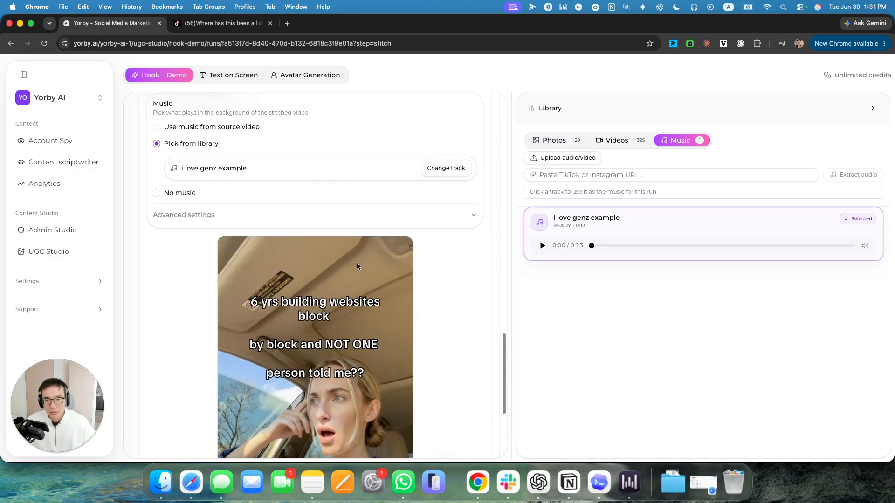
# Try the hook text left-aligned, reposition it at a Y position of 31% and centre-align it again.
pyautogui.scroll(10, 321, 321)
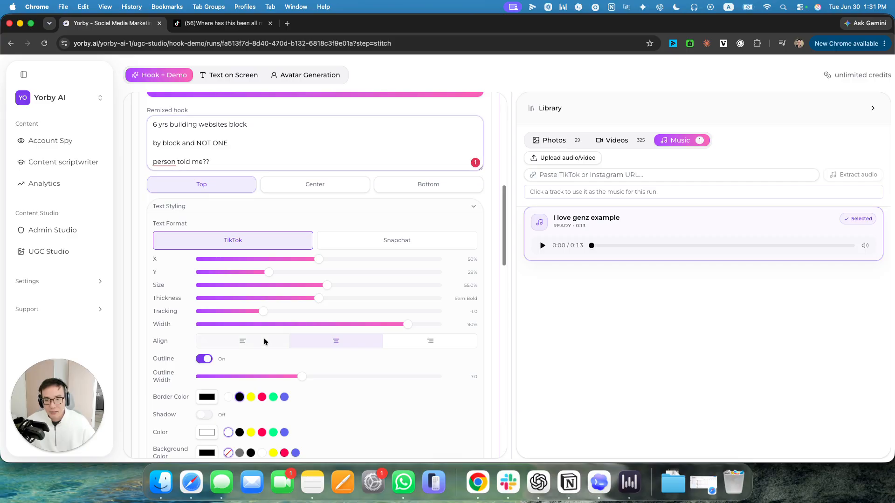
pyautogui.scroll(-12, 259, 188)
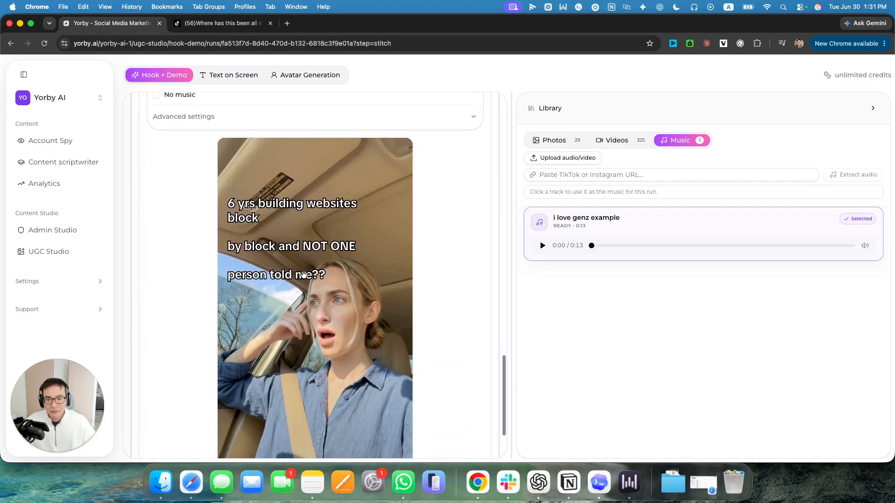
pyautogui.moveTo(312, 260); pyautogui.dragTo(324, 235)
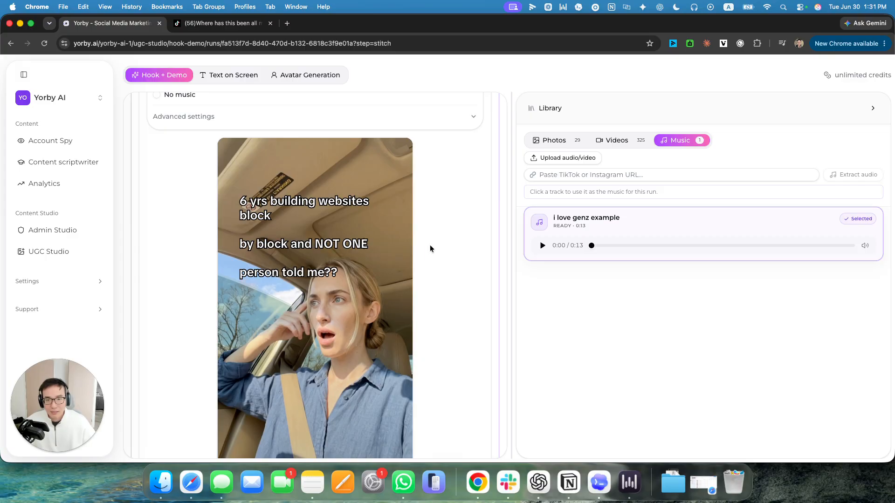
pyautogui.scroll(10, 341, 247)
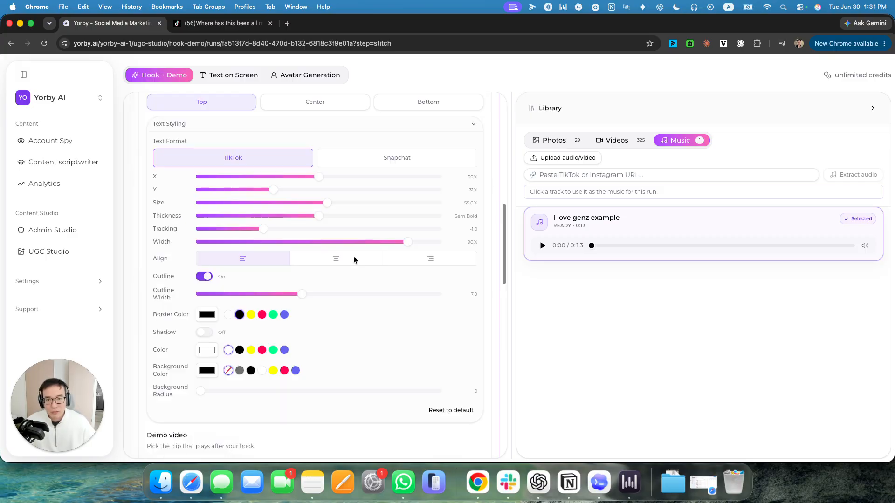
pyautogui.click(323, 259)
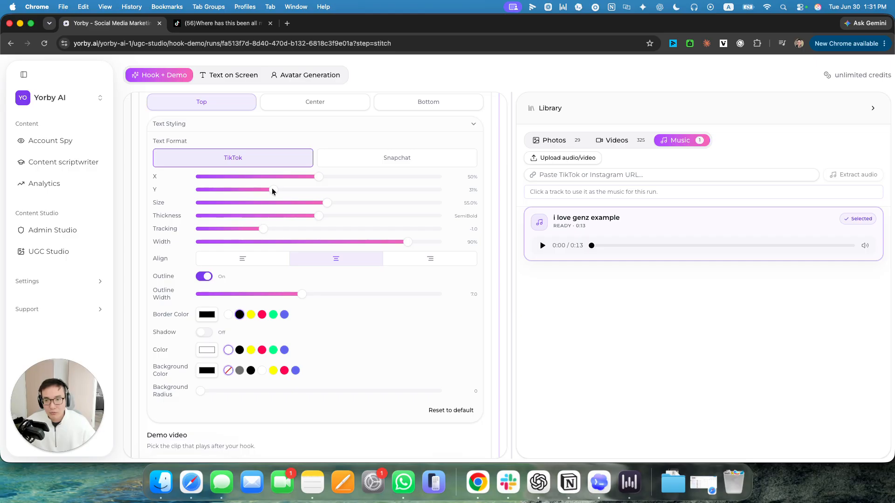
# Remove the added line breaks so the remixed hook is one continuous line.
pyautogui.scroll(5, 272, 188)
pyautogui.click(153, 262)
pyautogui.press('BackSpace')
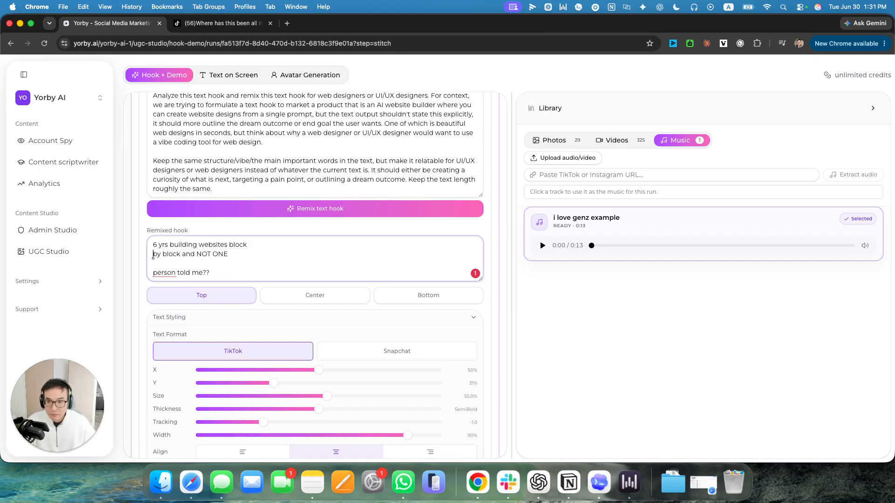
pyautogui.press('BackSpace')
pyautogui.click(157, 263)
pyautogui.click(153, 263)
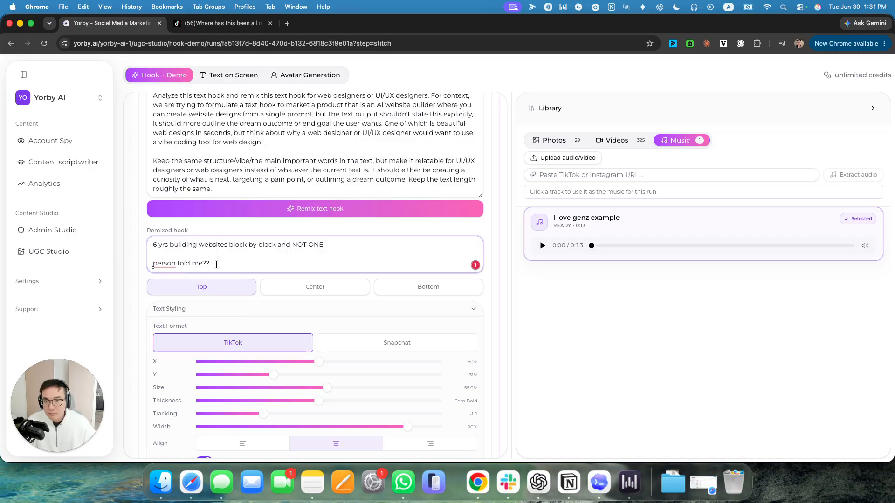
pyautogui.press('BackSpace')
pyautogui.press('BackSpace')
# Export the final stitched video and set the library's video filter to all video types.
pyautogui.scroll(-15, 394, 275)
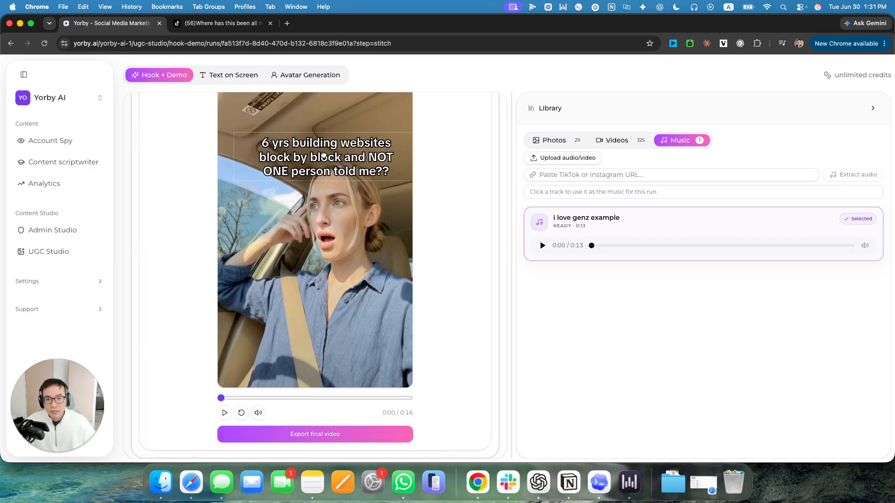
pyautogui.click(326, 435)
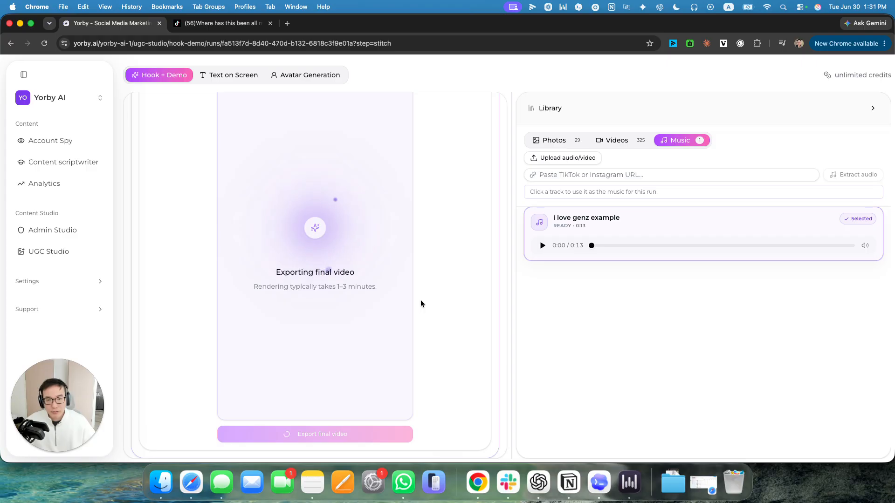
pyautogui.click(619, 140)
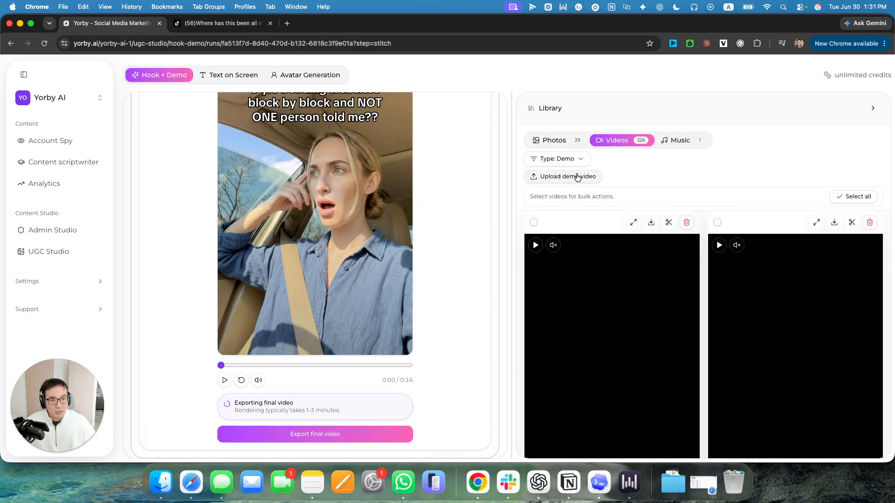
pyautogui.click(561, 160)
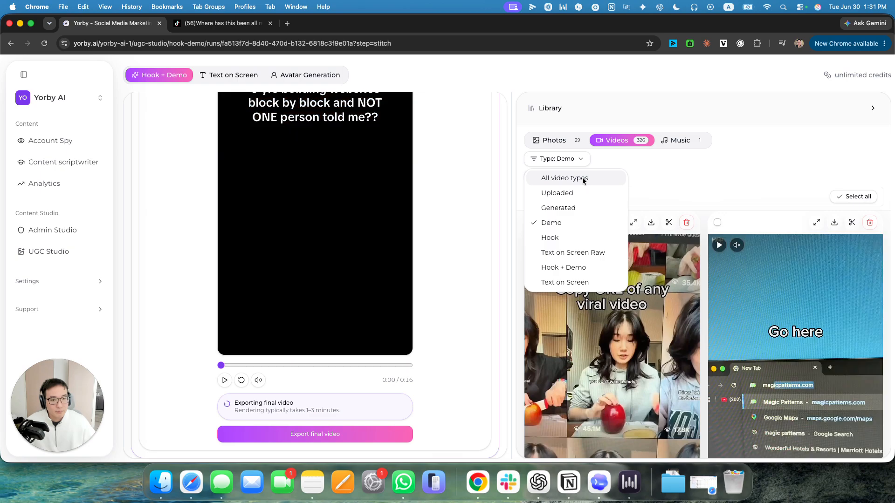
pyautogui.click(567, 177)
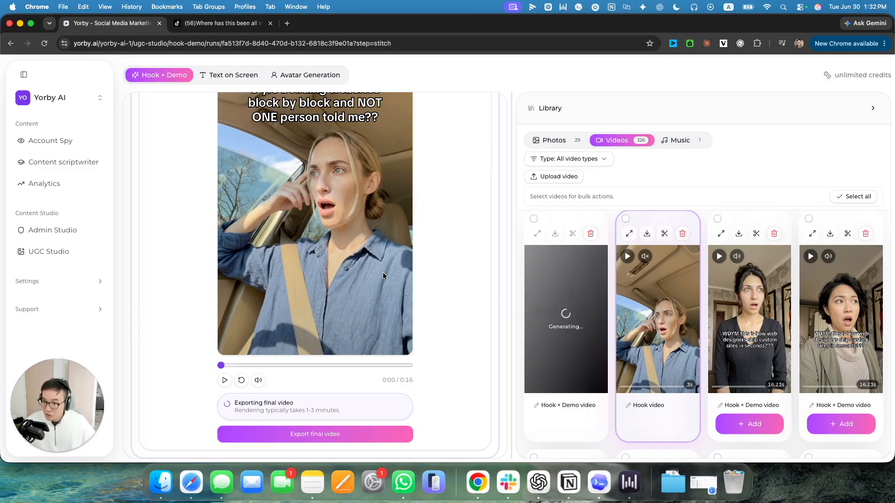
# Reopen the Generate UGC Avatar step, bring up the photo library for references and remove the blonde woman's reference image.
pyautogui.scroll(-10, 402, 256)
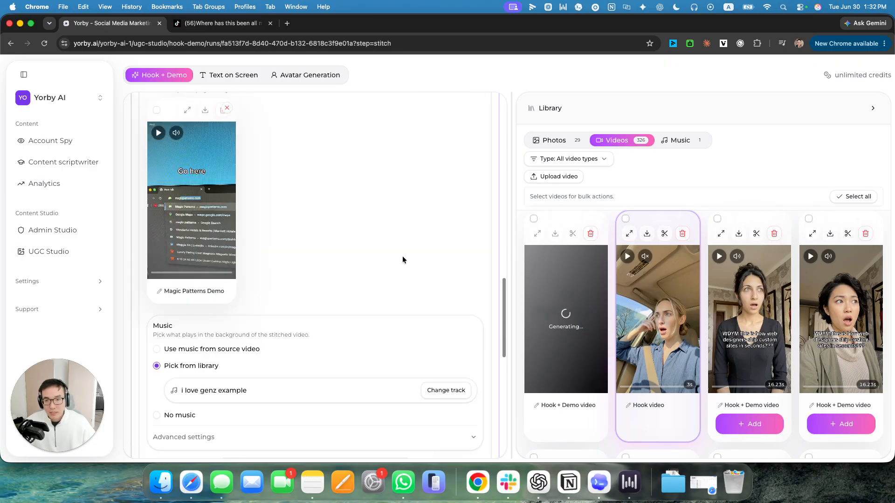
pyautogui.scroll(15, 402, 260)
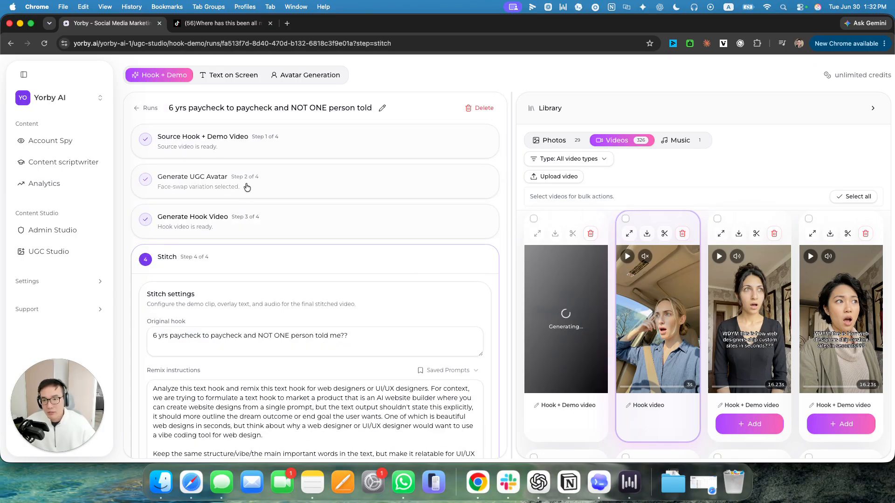
pyautogui.click(247, 187)
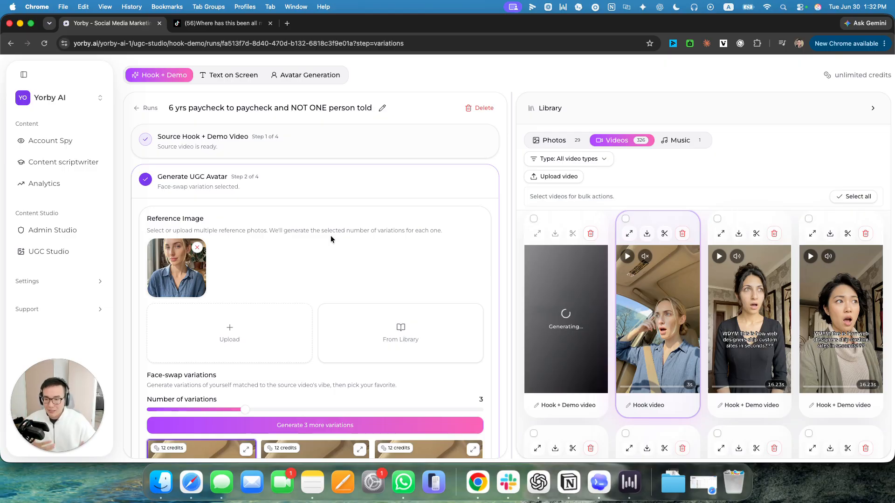
pyautogui.click(375, 331)
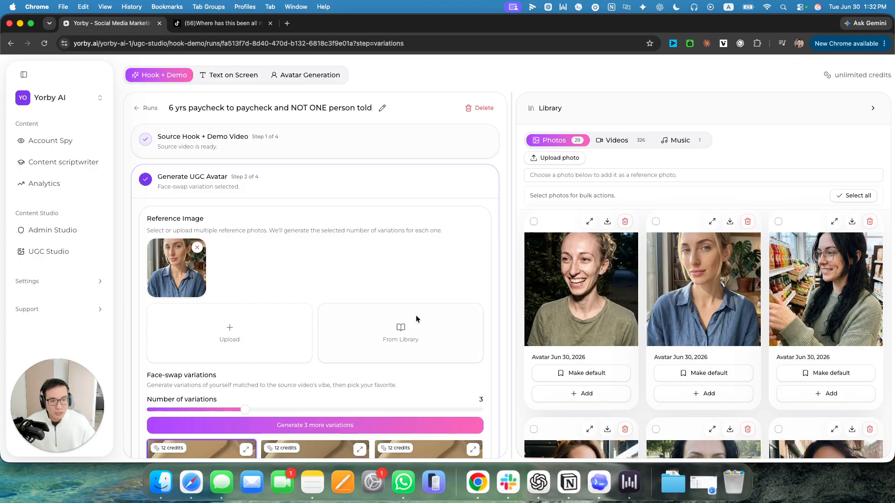
pyautogui.click(197, 248)
# Add two library photos as reference images: the woman in a grey jacket on the street and the smiling woman in an olive sweater.
pyautogui.scroll(-3, 742, 326)
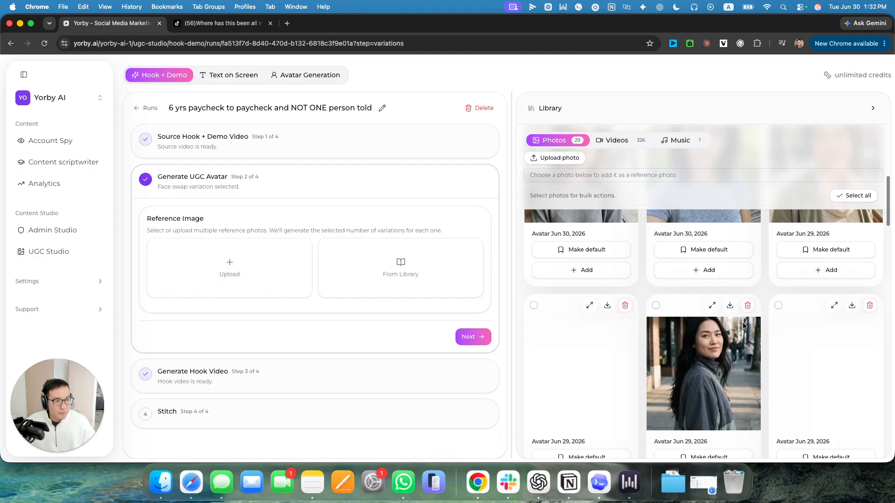
pyautogui.scroll(-2, 745, 357)
pyautogui.click(688, 383)
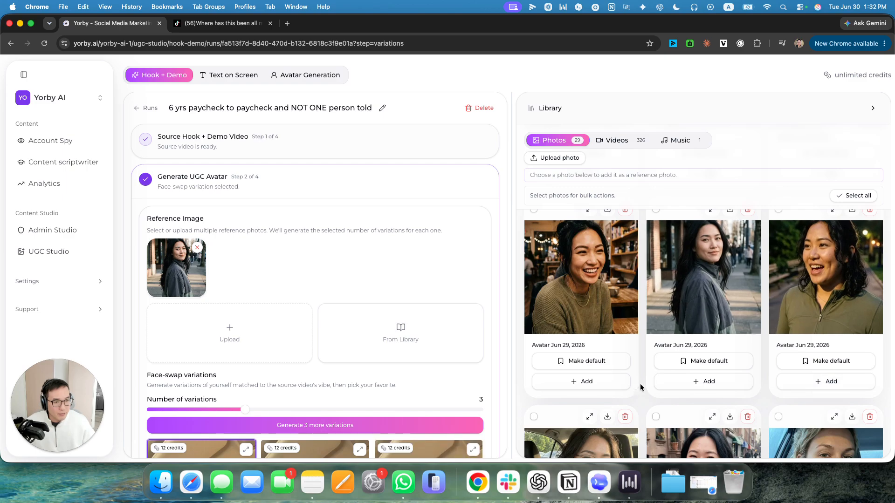
pyautogui.click(610, 385)
# Generate 3 face-swap variations for each of the 2 reference avatars.
pyautogui.scroll(-3, 746, 389)
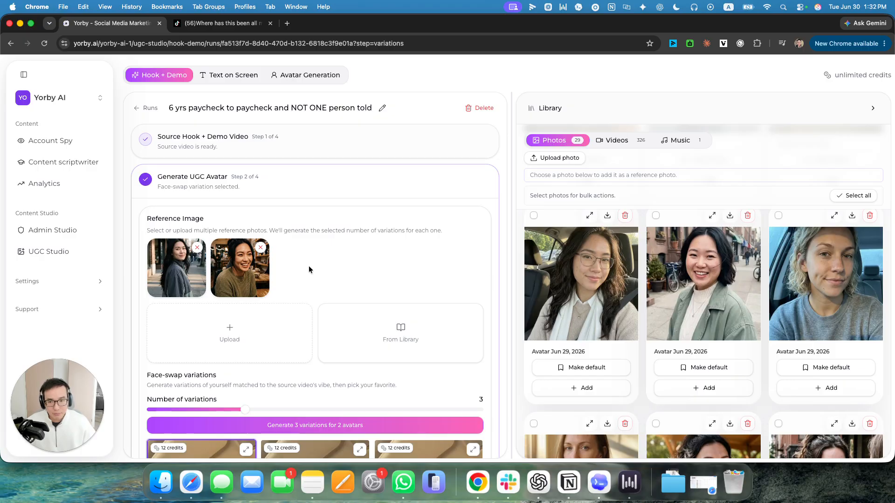
pyautogui.scroll(-1, 183, 238)
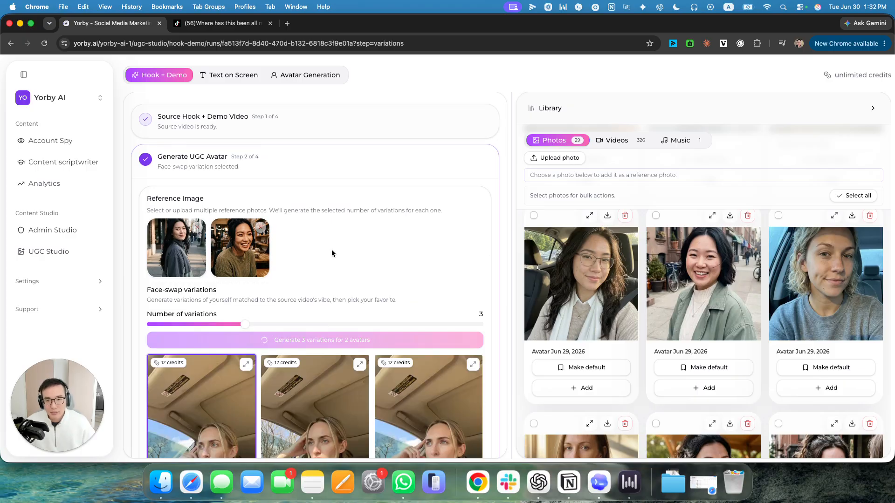
pyautogui.click(280, 405)
pyautogui.scroll(2, 285, 186)
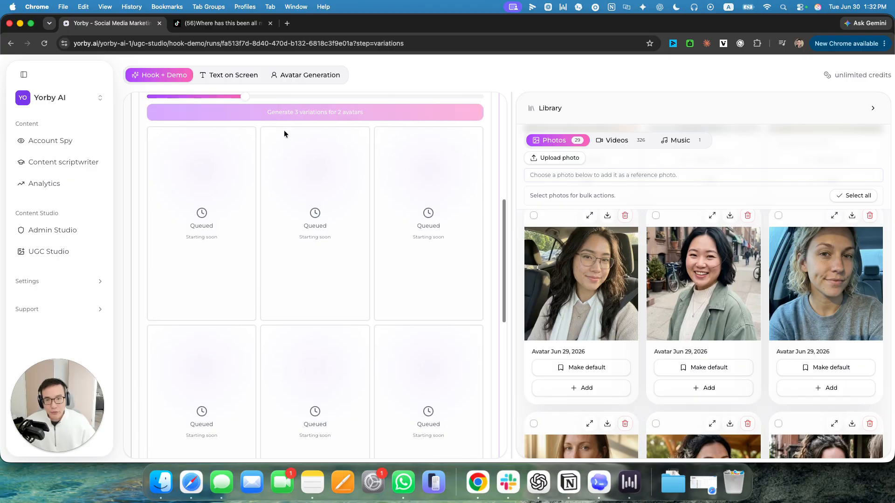
pyautogui.scroll(-5, 396, 253)
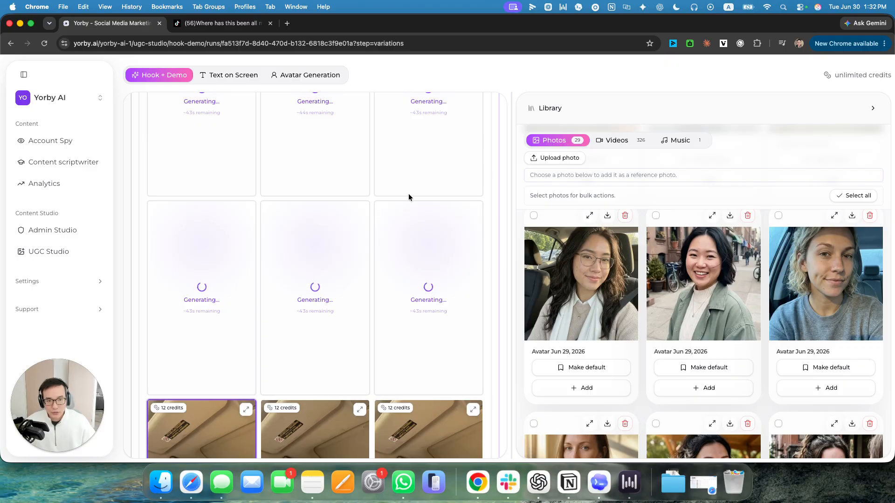
pyautogui.scroll(3, 407, 189)
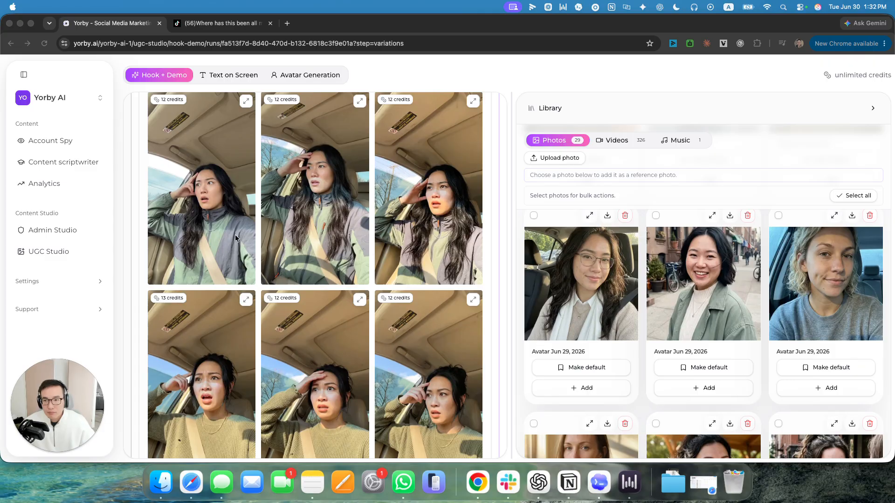
# Pick the first face-swap variation of the long-haired woman in the jacket and generate a hook video from it.
pyautogui.click(247, 199)
pyautogui.click(218, 164)
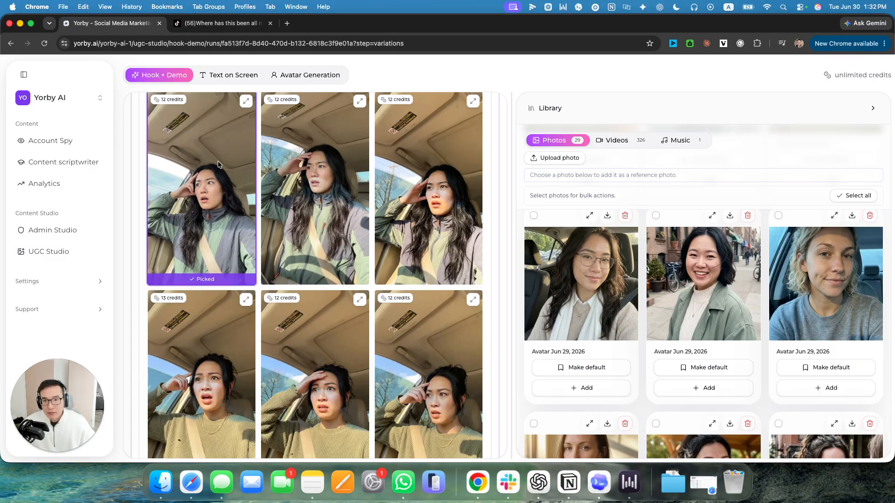
pyautogui.scroll(-5, 354, 280)
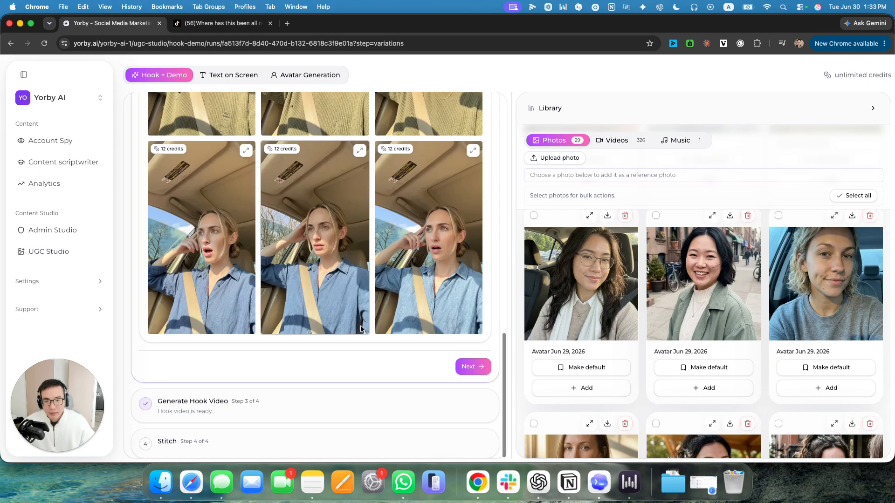
pyautogui.click(468, 365)
pyautogui.click(340, 220)
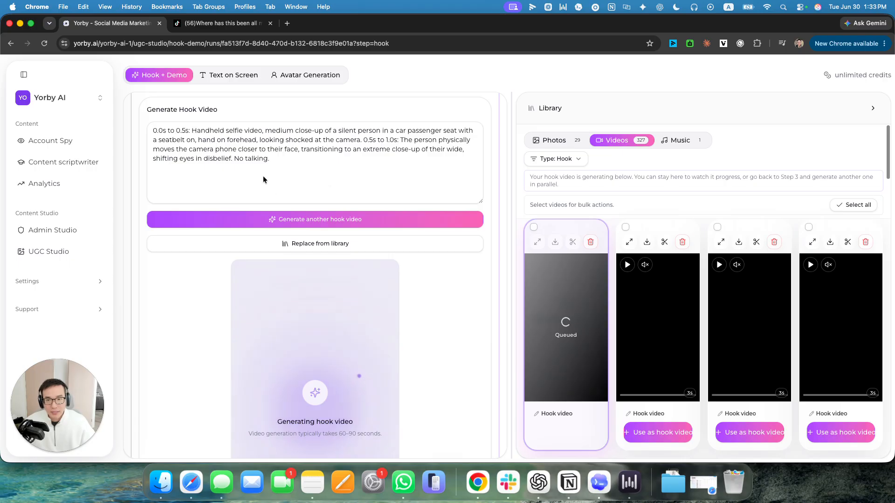
# Return to the Generate UGC Avatar step, pick the first variation of the woman in the olive sweater and generate another hook video.
pyautogui.scroll(3, 298, 174)
pyautogui.click(251, 191)
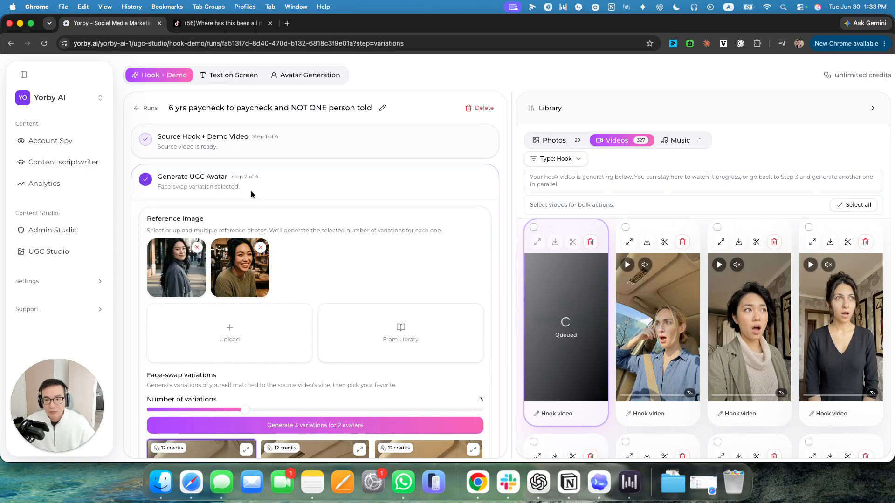
pyautogui.scroll(-10, 276, 244)
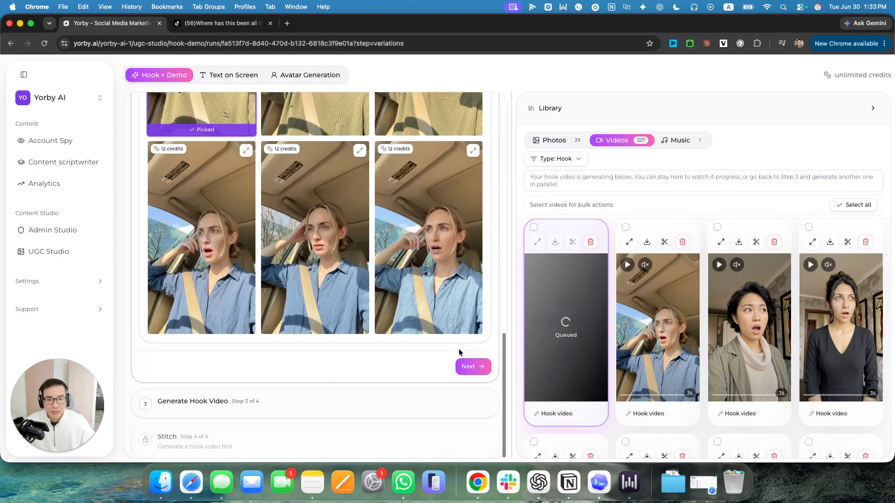
pyautogui.click(473, 366)
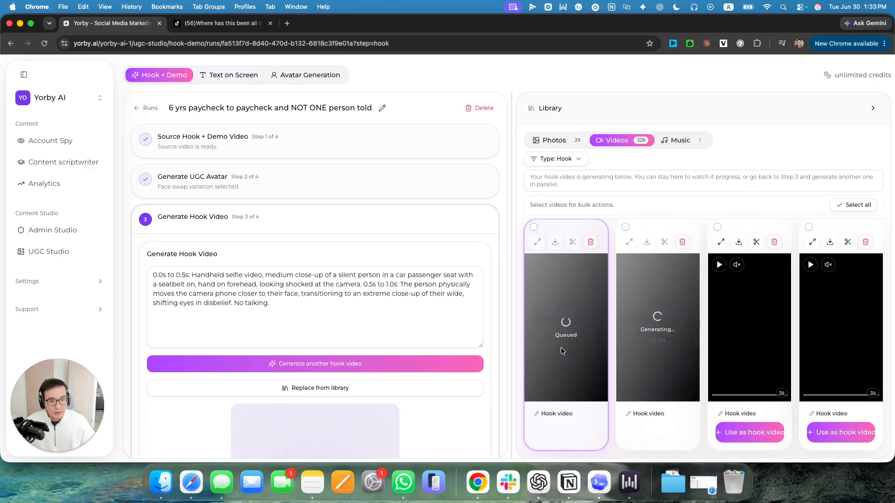
# Replace the hook video still being generated with the 3-second library clip of the blonde woman in the car.
pyautogui.scroll(-2, 306, 305)
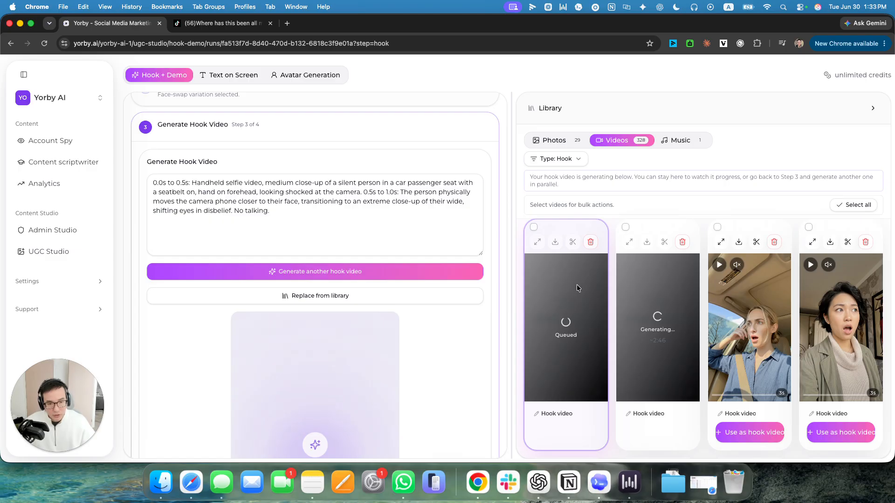
pyautogui.scroll(-3, 359, 253)
pyautogui.scroll(-2, 389, 282)
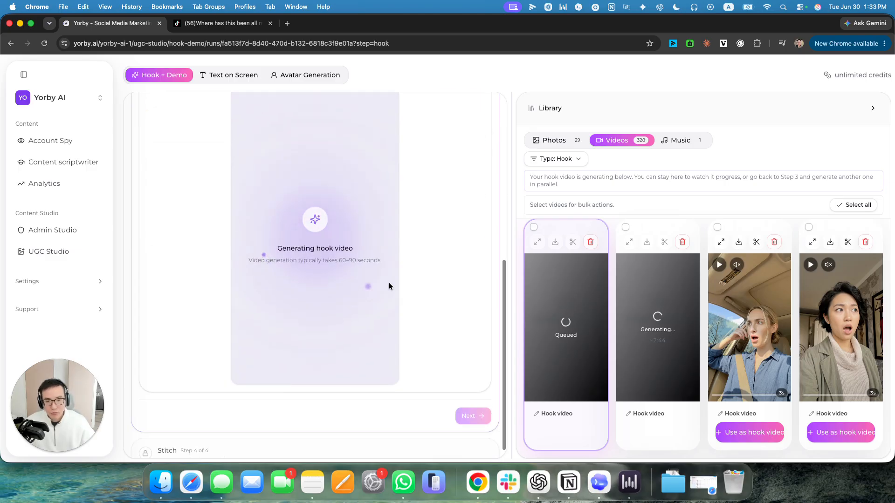
pyautogui.scroll(3, 332, 407)
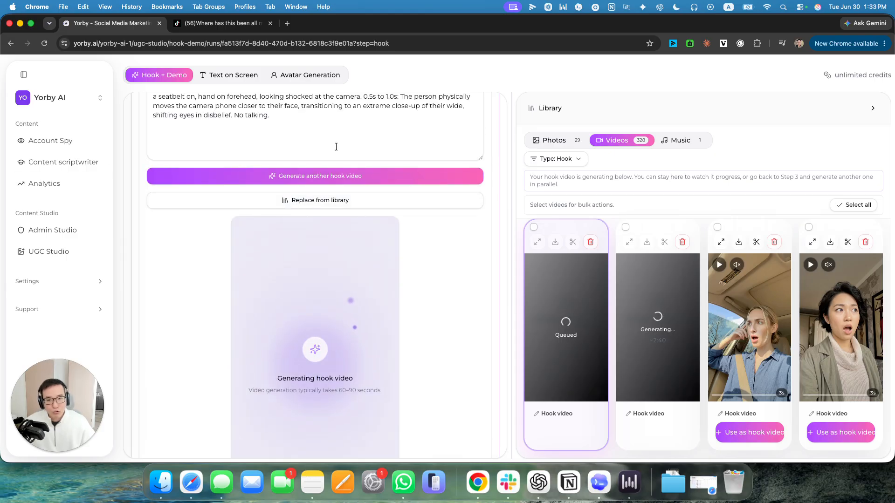
pyautogui.click(312, 204)
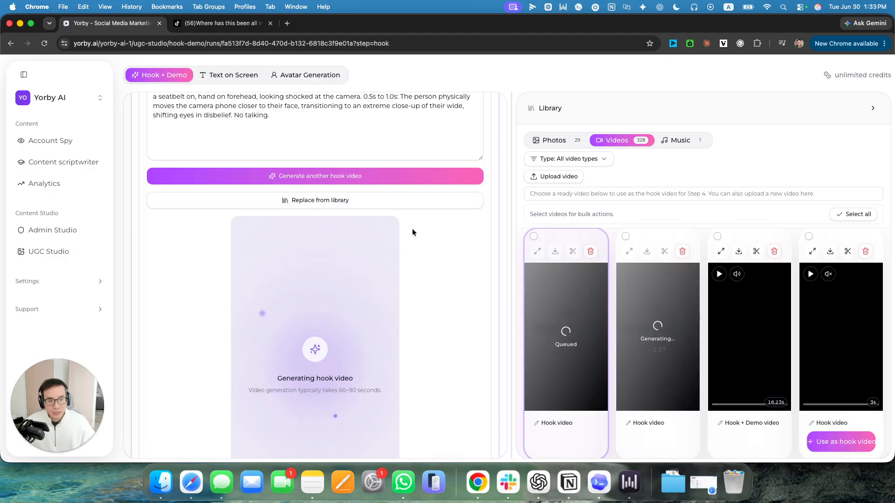
pyautogui.scroll(-3, 387, 185)
pyautogui.scroll(-3, 828, 401)
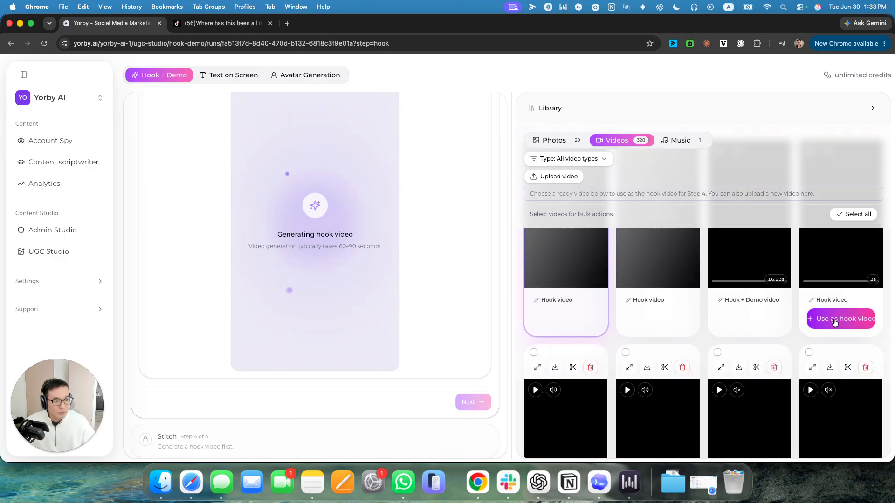
pyautogui.click(834, 322)
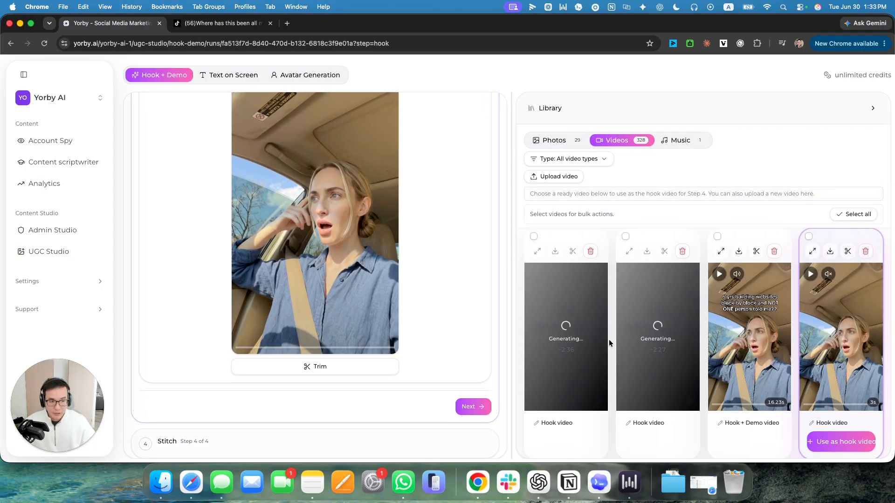
# Examine the Stitch step's text settings and video preview, and go back to the Generate Hook Video step to inspect its clip.
pyautogui.scroll(-3, 630, 354)
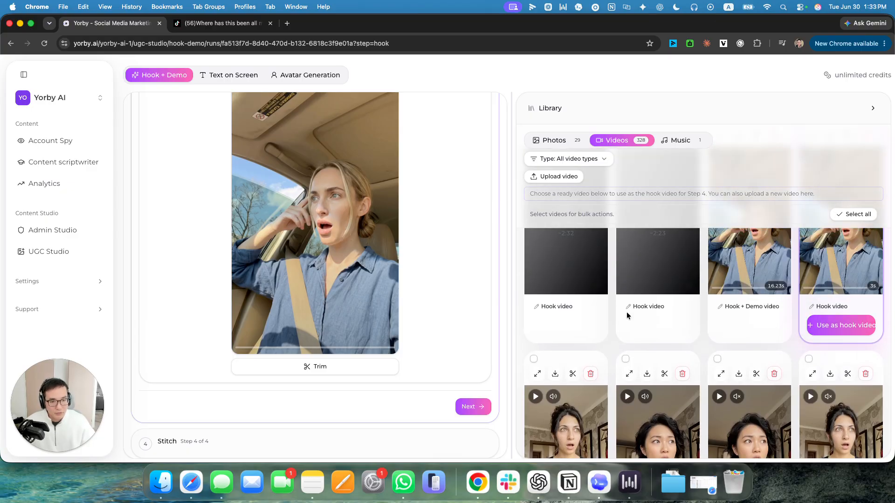
pyautogui.click(471, 405)
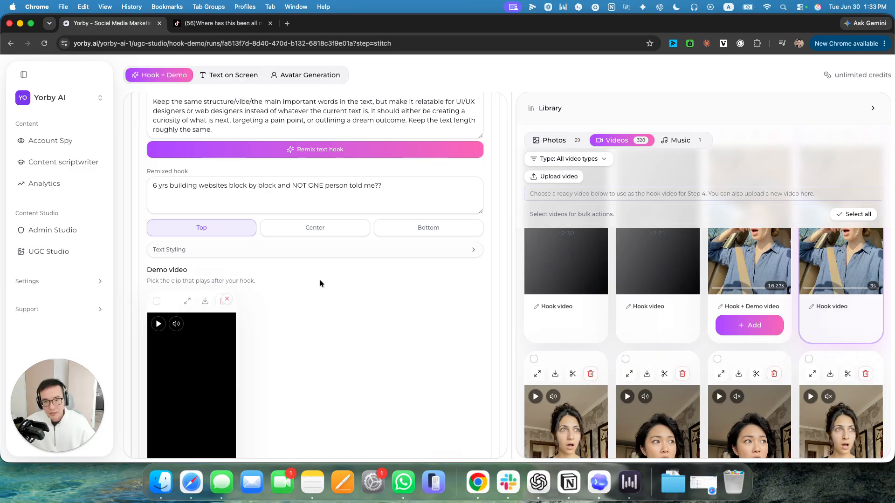
pyautogui.scroll(10, 377, 280)
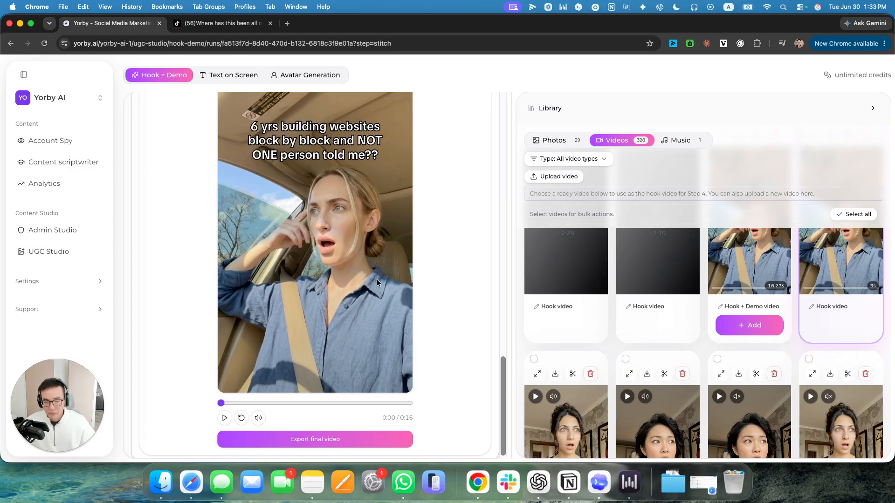
pyautogui.scroll(8, 378, 289)
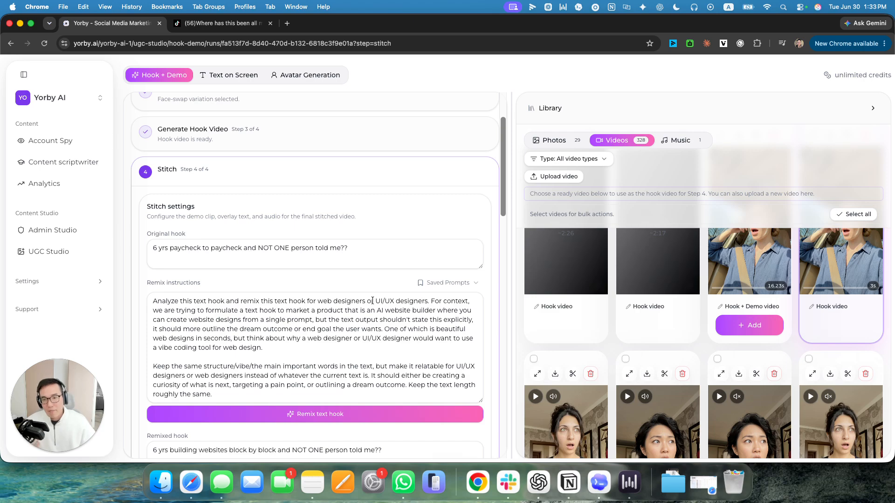
pyautogui.click(320, 224)
pyautogui.scroll(-8, 387, 309)
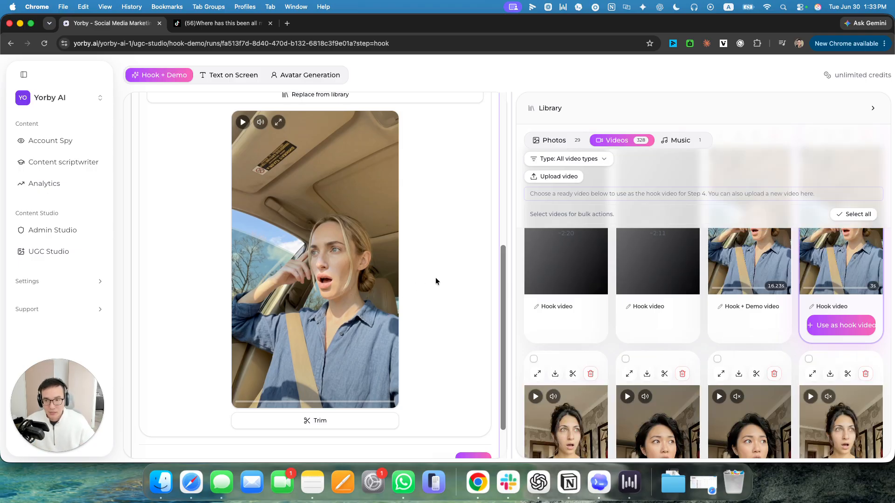
pyautogui.scroll(7, 435, 278)
pyautogui.scroll(3, 692, 312)
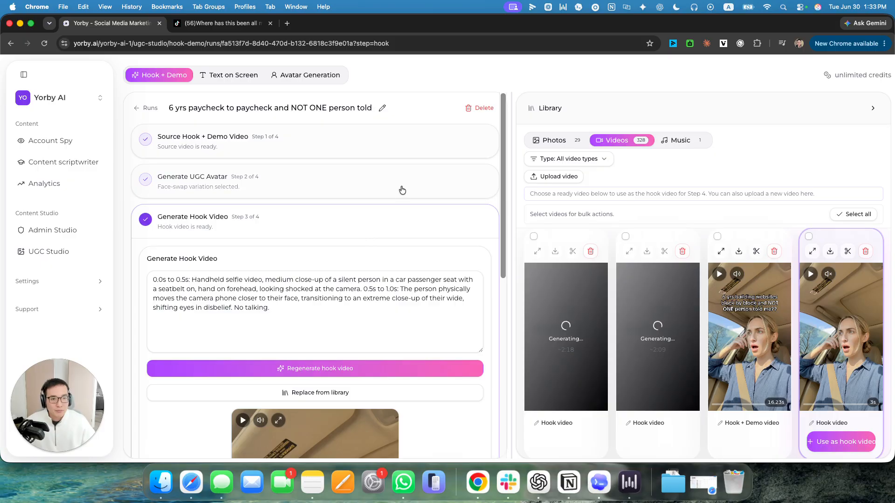